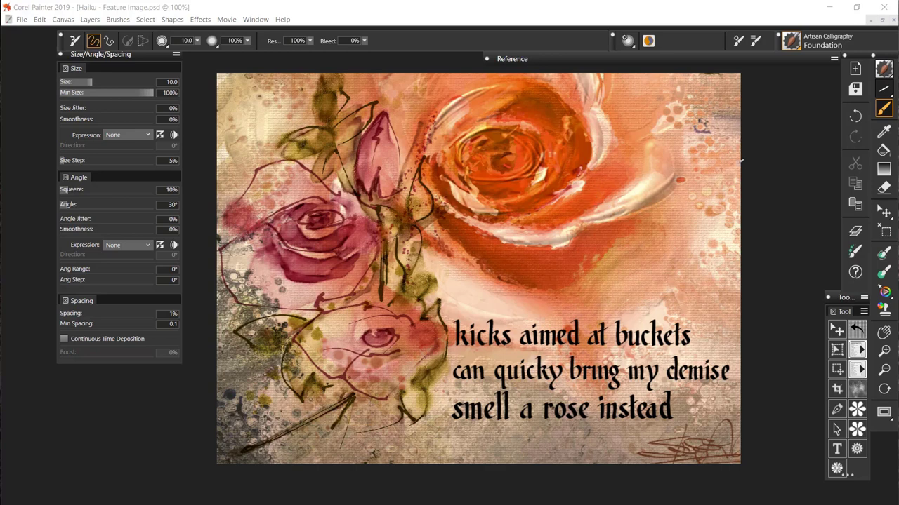
Step: Switch to the Foundation Practice sheet.rif document and clear the "calligraphy" lettering from the grid
left_click(796, 48)
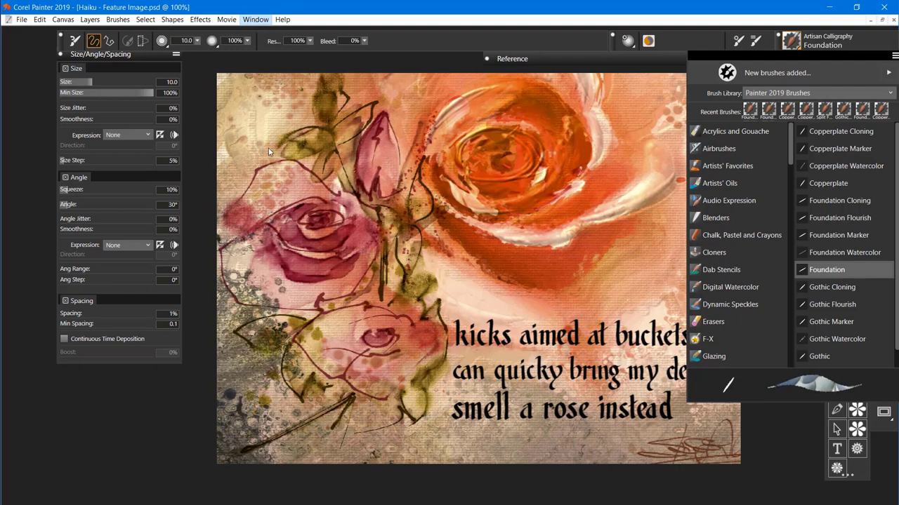
key("alt+w")
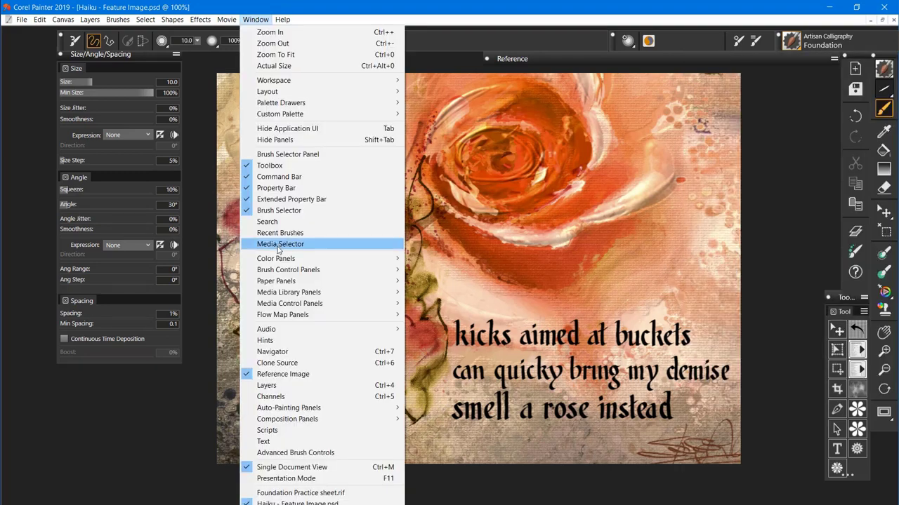
left_click(296, 495)
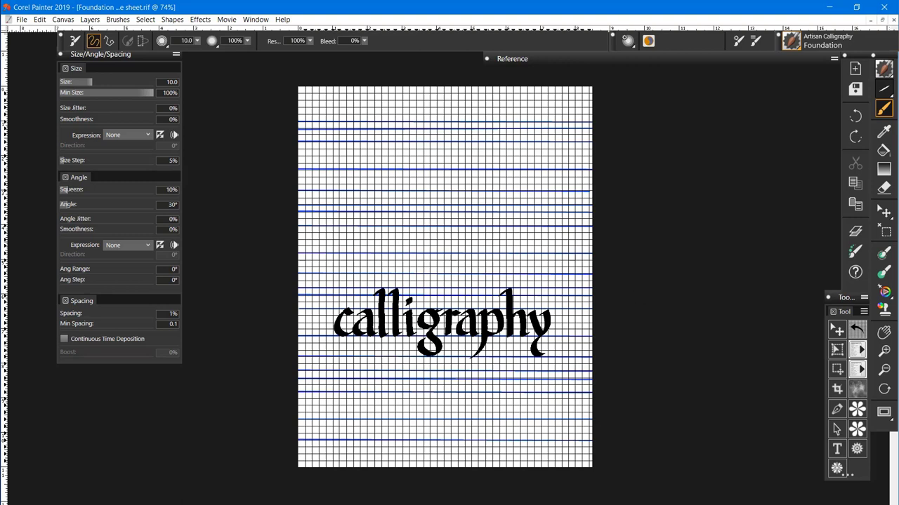
key("Delete")
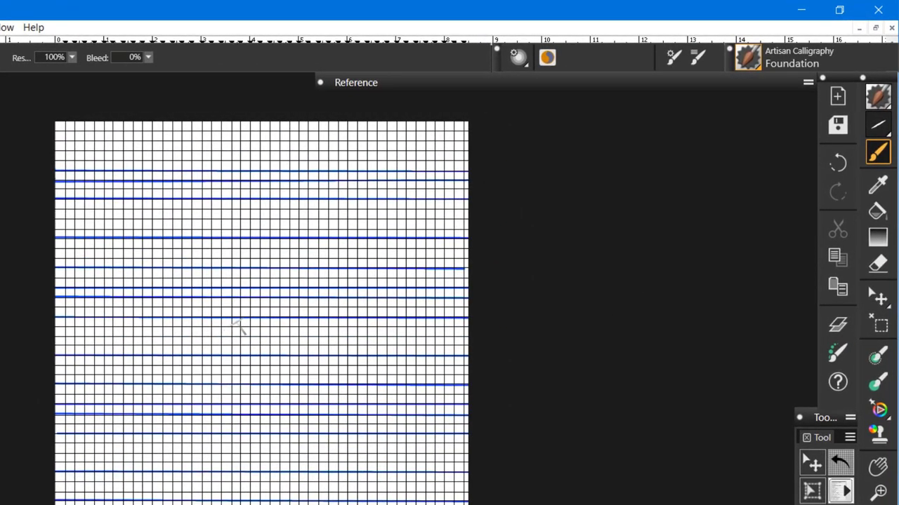
Step: Draw a thin diagonal stroke and a letter c on the practice grid with the Foundation brush, and undo both
mouse_move(236, 323)
left_mouse_down()
mouse_move(211, 338)
mouse_move(242, 319)
mouse_move(230, 330)
mouse_move(214, 324)
left_mouse_up()
mouse_move(266, 326)
left_mouse_down()
mouse_move(254, 335)
mouse_move(258, 354)
mouse_move(270, 360)
mouse_move(284, 343)
left_mouse_up()
right_click(277, 343)
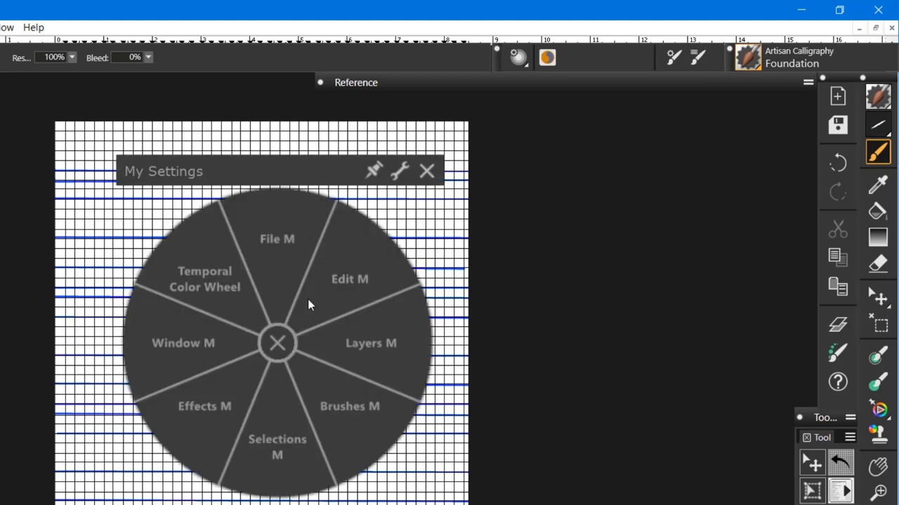
left_click(275, 340)
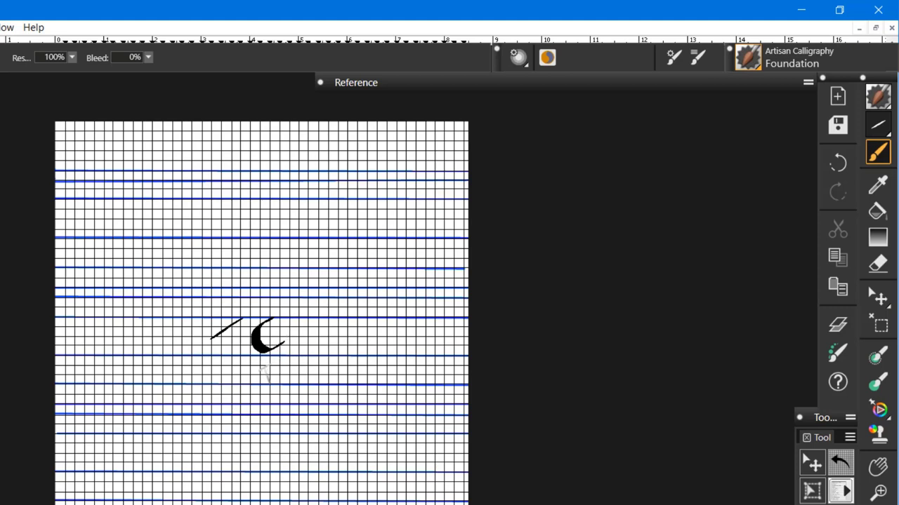
key("ctrl+z")
key("ctrl+z")
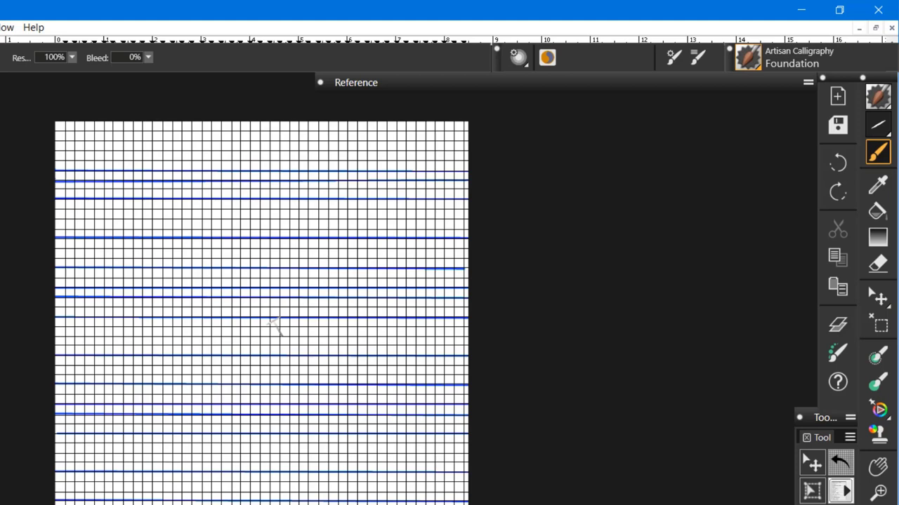
Step: Choose the Copperplate calligraphy brush and draw a short diagonal stroke in the upper half of the grid
left_click(758, 63)
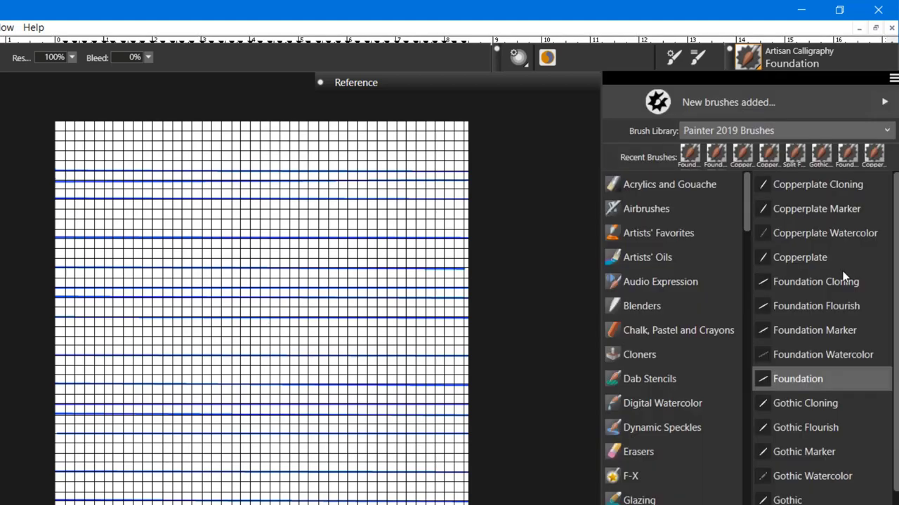
left_click(800, 258)
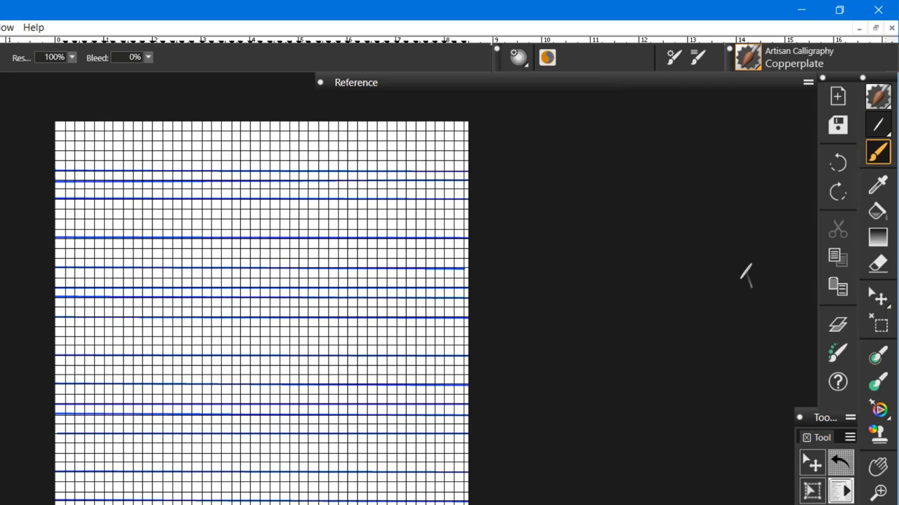
left_click(280, 246)
left_click_drag(280, 241, 259, 264)
Step: Draw a diagonal stroke with the Gothic brush beside the Copperplate one, and undo both strokes
left_click(758, 64)
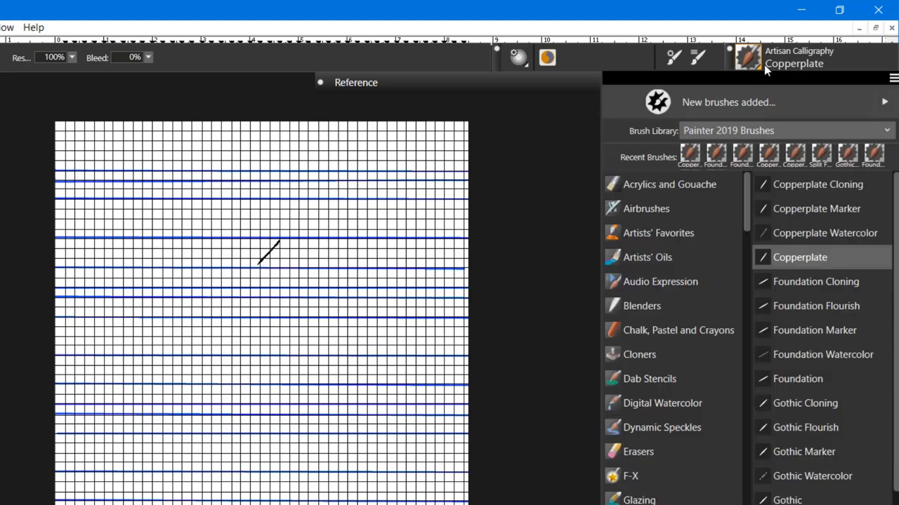
left_click(787, 498)
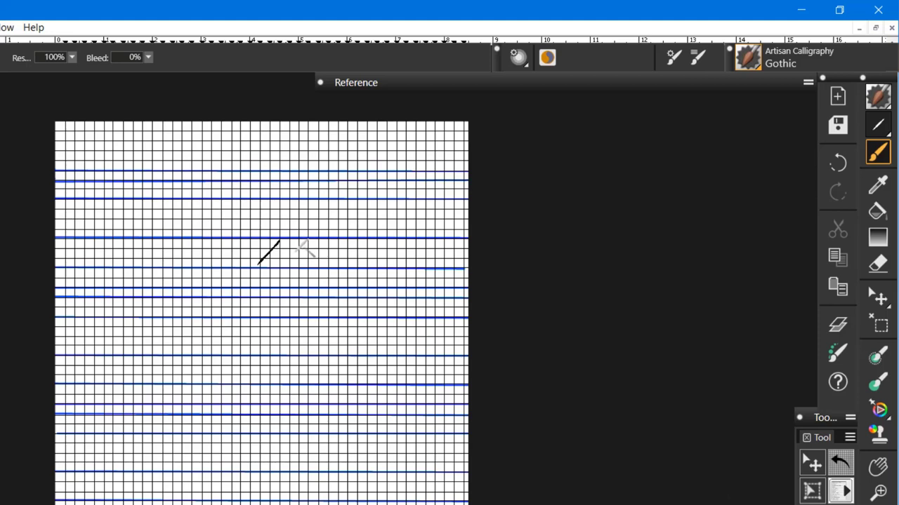
left_click_drag(308, 240, 282, 267)
key("ctrl+z")
key("ctrl+z")
Step: Choose the Foundation brush and draw a shallow diagonal stroke in the upper half of the grid
left_click(752, 60)
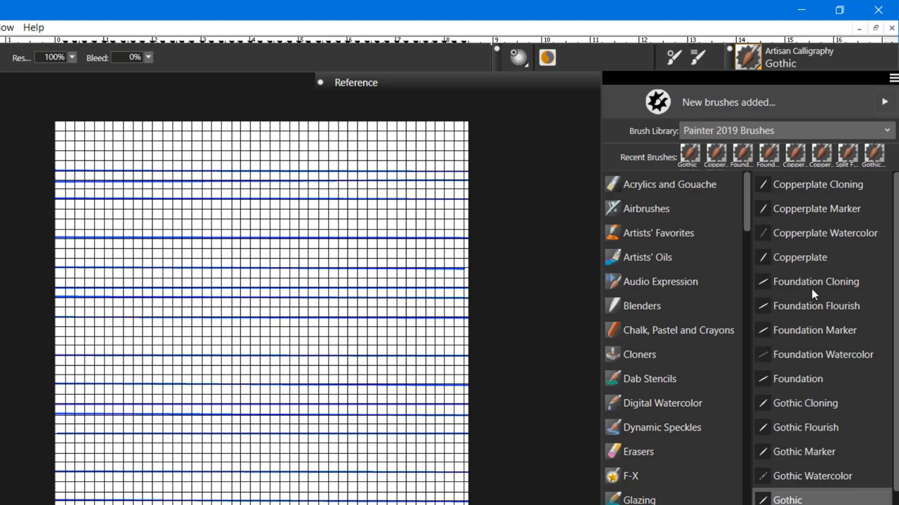
left_click(806, 255)
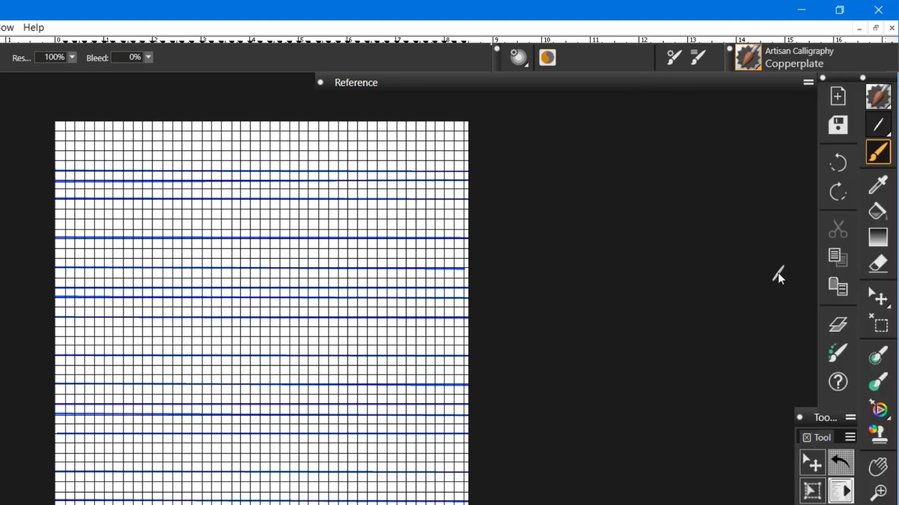
left_click(756, 60)
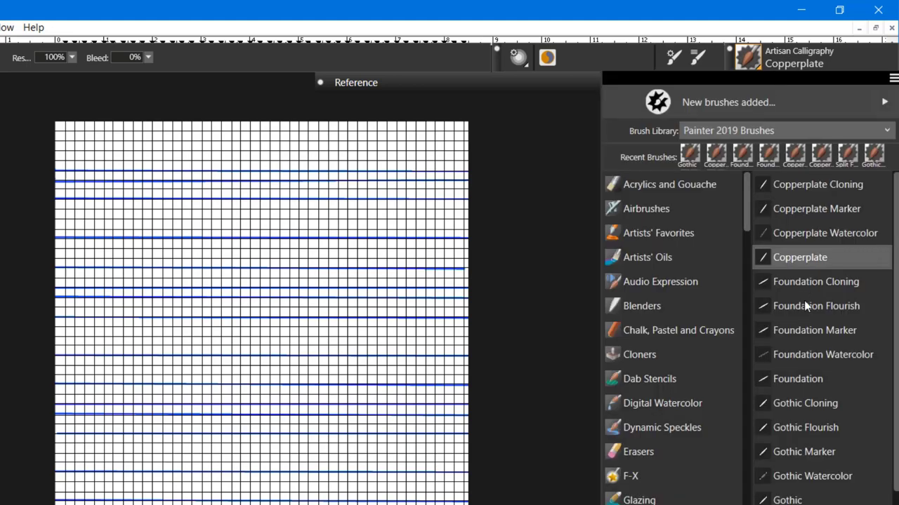
left_click(799, 379)
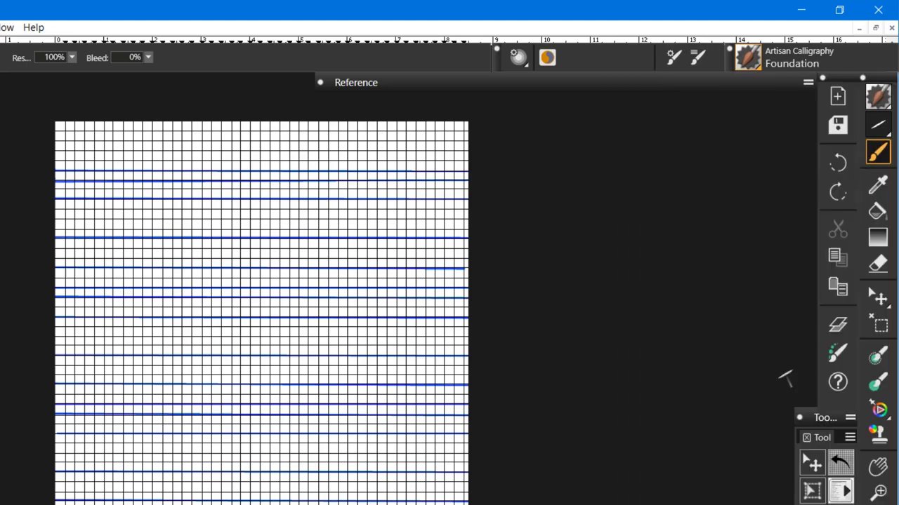
left_click(228, 246)
left_click_drag(227, 243, 182, 267)
Step: Draw a steeper diagonal stroke with the Copperplate brush beside the Foundation one, undoing and redrawing it once
left_click(747, 58)
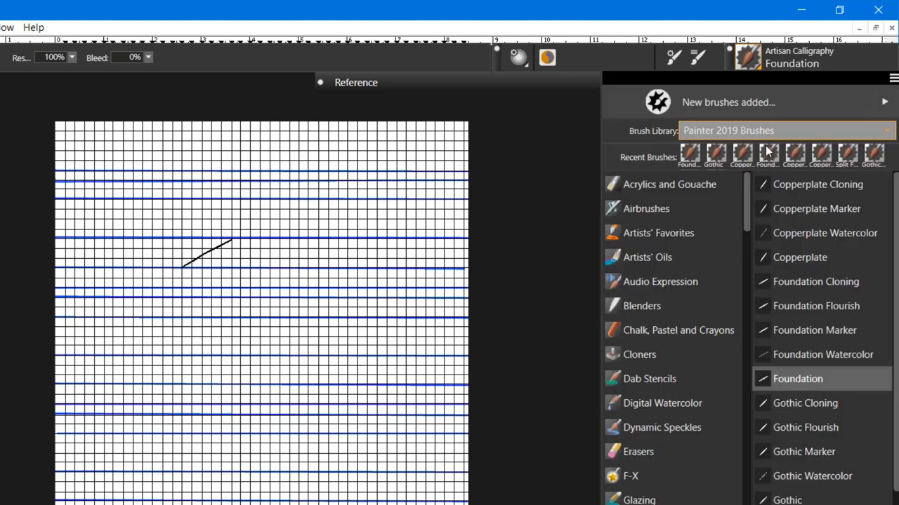
left_click(798, 257)
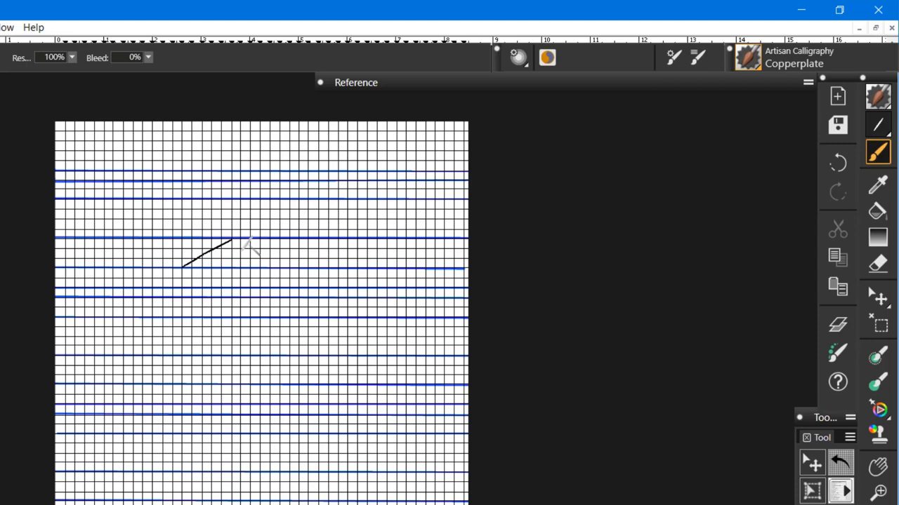
left_click_drag(248, 240, 225, 267)
key("ctrl+z")
left_click_drag(249, 242, 232, 265)
Step: Draw a third diagonal stroke with the Gothic brush, and undo all three comparison strokes
left_click(748, 59)
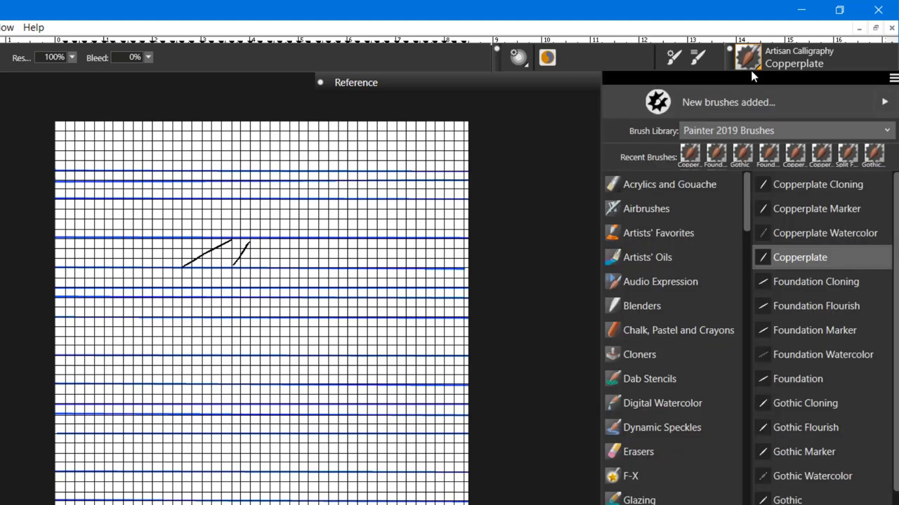
left_click(787, 500)
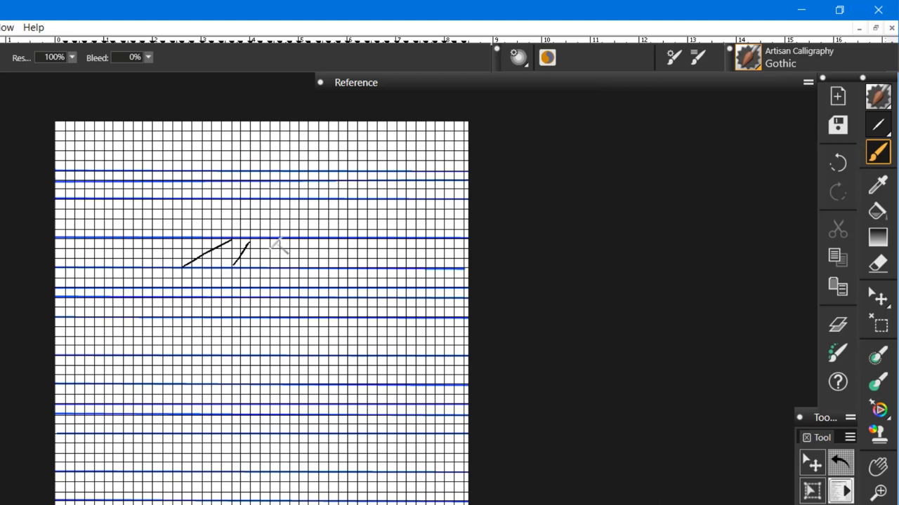
left_click_drag(279, 241, 251, 268)
key("ctrl+z")
key("ctrl+z")
key("ctrl+z")
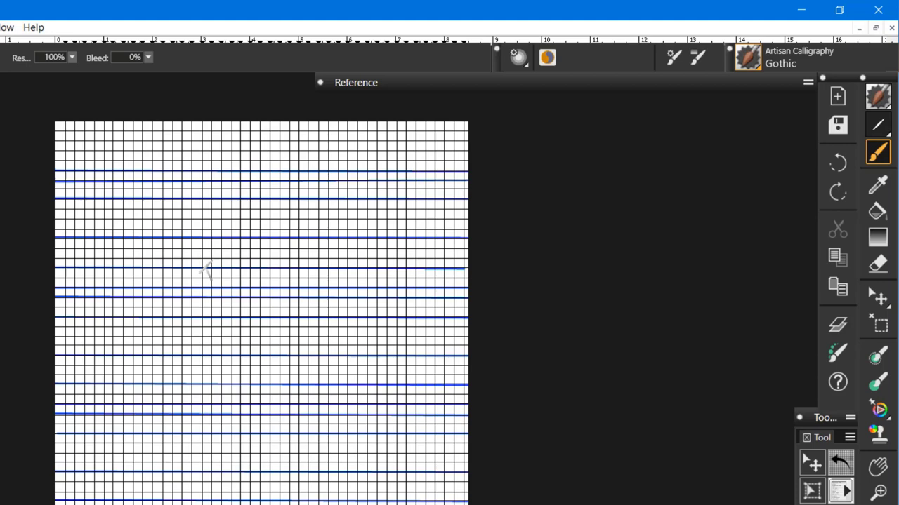
Step: Draw looping flourishes across the middle of the grid with the Copperplate brush, and undo them
left_click(750, 58)
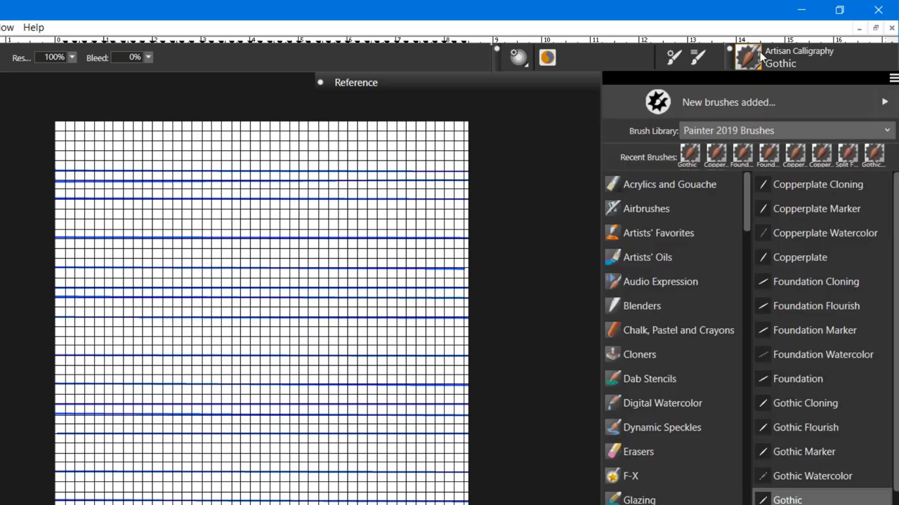
left_click(807, 257)
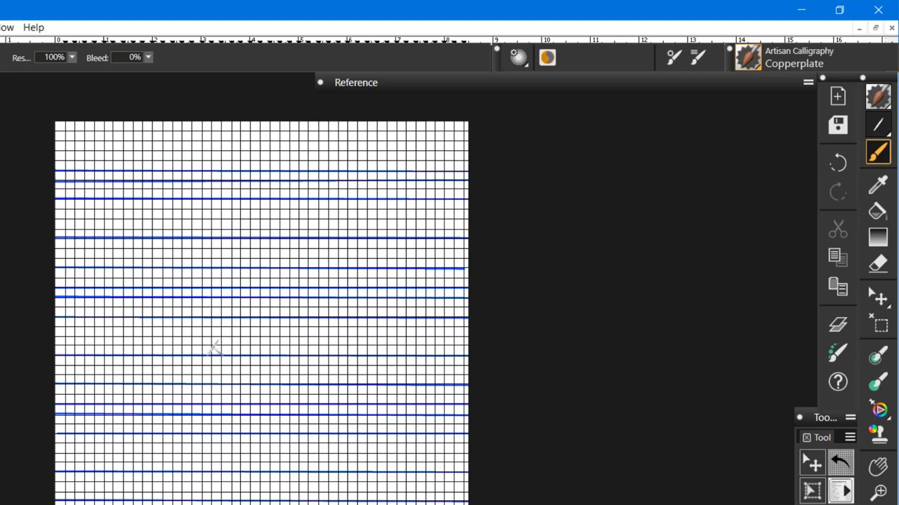
mouse_move(213, 347)
left_mouse_down()
mouse_move(245, 325)
mouse_move(248, 339)
mouse_move(233, 353)
mouse_move(220, 341)
mouse_move(241, 313)
mouse_move(314, 324)
mouse_move(328, 310)
mouse_move(324, 292)
mouse_move(304, 292)
mouse_move(287, 309)
mouse_move(288, 327)
mouse_move(310, 336)
mouse_move(350, 326)
mouse_move(368, 302)
mouse_move(358, 274)
mouse_move(328, 268)
mouse_move(321, 290)
mouse_move(372, 316)
mouse_move(373, 341)
mouse_move(302, 383)
left_mouse_up()
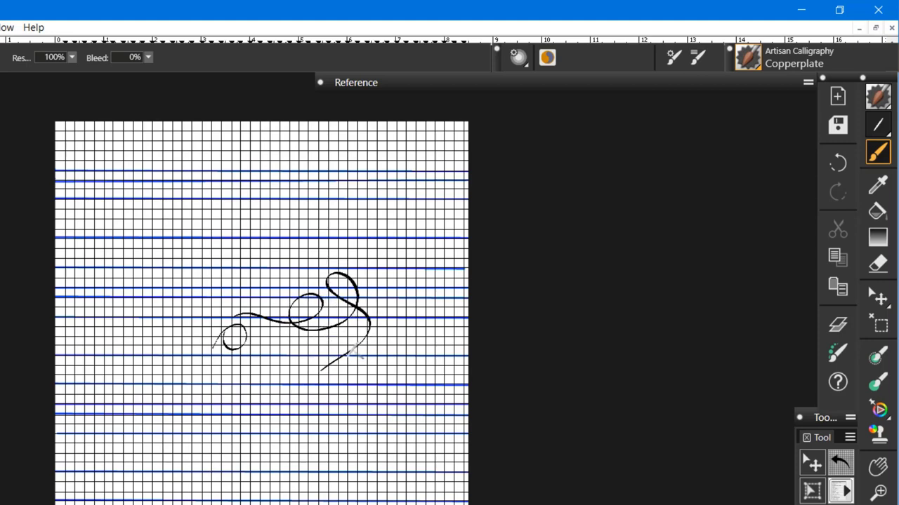
key("ctrl+z")
key("ctrl+z")
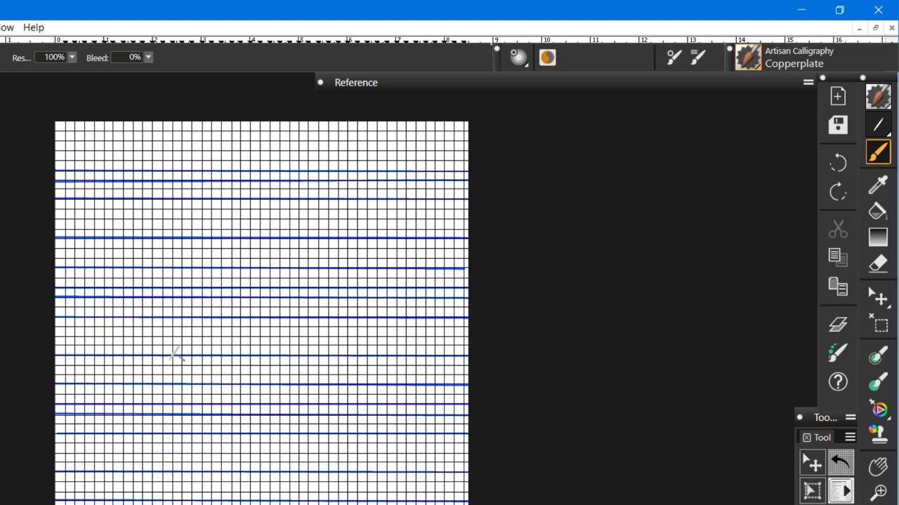
Step: Try further Copperplate flourishes with varying stroke thickness on the grid, and undo each one
mouse_move(174, 354)
left_mouse_down()
mouse_move(207, 317)
mouse_move(250, 357)
mouse_move(269, 353)
mouse_move(306, 317)
mouse_move(358, 352)
mouse_move(390, 342)
left_mouse_up()
key("ctrl+z")
left_click(232, 353)
mouse_move(230, 355)
left_mouse_down()
mouse_move(250, 327)
mouse_move(269, 327)
mouse_move(271, 344)
mouse_move(260, 352)
mouse_move(250, 338)
mouse_move(257, 318)
mouse_move(287, 313)
mouse_move(306, 334)
mouse_move(300, 367)
mouse_move(282, 377)
mouse_move(276, 355)
mouse_move(320, 275)
mouse_move(311, 245)
mouse_move(282, 246)
mouse_move(285, 267)
mouse_move(369, 320)
left_mouse_up()
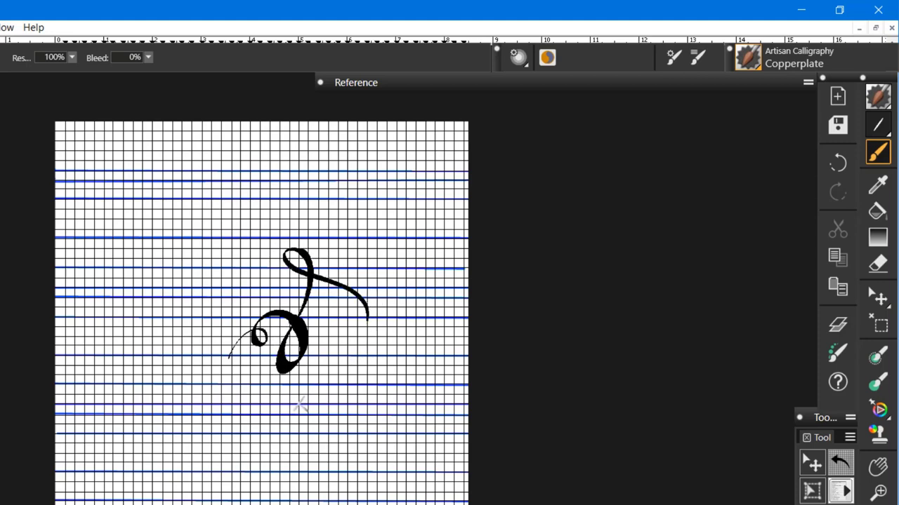
key("ctrl+z")
key("ctrl+z")
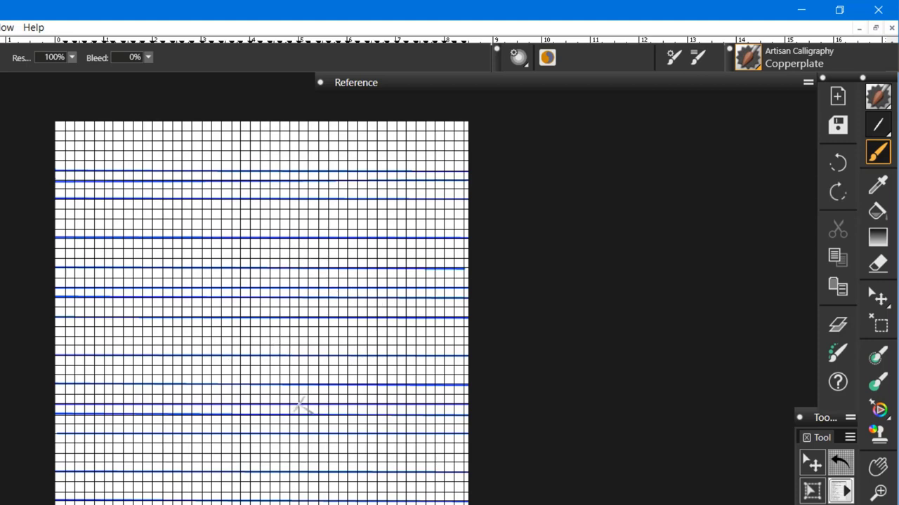
Step: Draw large overlapping loops across the grid with the Foundation brush, and undo them
left_click(748, 57)
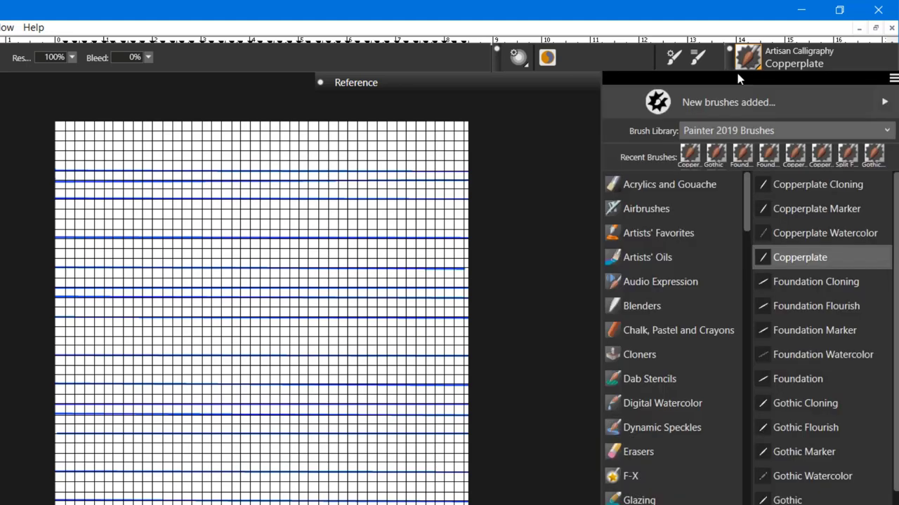
left_click(796, 378)
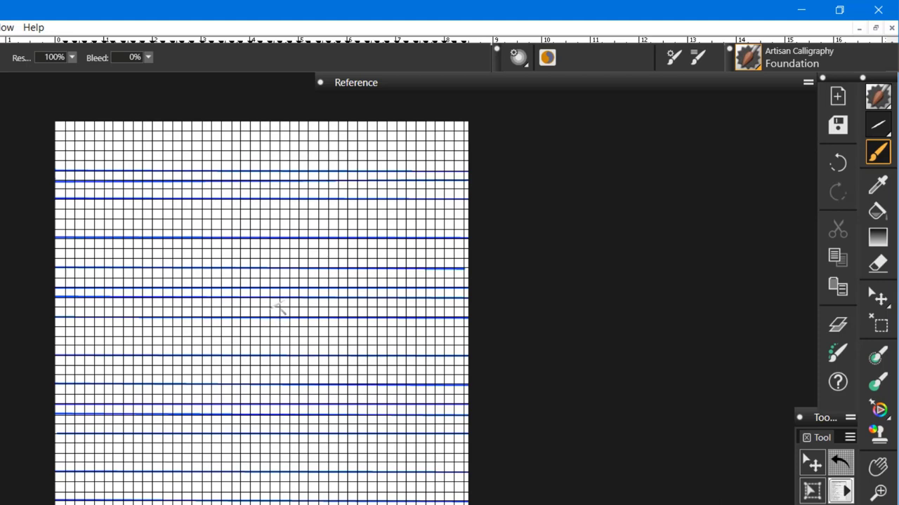
mouse_move(280, 305)
left_mouse_down()
mouse_move(252, 325)
mouse_move(245, 358)
mouse_move(287, 375)
mouse_move(317, 360)
mouse_move(335, 322)
mouse_move(326, 286)
mouse_move(300, 267)
mouse_move(272, 270)
mouse_move(254, 301)
mouse_move(260, 330)
mouse_move(279, 344)
mouse_move(322, 344)
mouse_move(362, 316)
mouse_move(376, 280)
mouse_move(348, 260)
mouse_move(227, 373)
left_mouse_up()
mouse_move(186, 410)
left_mouse_down()
mouse_move(156, 355)
mouse_move(199, 324)
mouse_move(230, 339)
mouse_move(252, 400)
mouse_move(273, 412)
mouse_move(312, 405)
mouse_move(334, 374)
mouse_move(329, 330)
mouse_move(307, 314)
mouse_move(267, 344)
mouse_move(191, 431)
mouse_move(166, 423)
mouse_move(168, 381)
mouse_move(214, 341)
mouse_move(224, 291)
mouse_move(204, 265)
mouse_move(191, 274)
mouse_move(210, 305)
mouse_move(400, 297)
mouse_move(375, 357)
left_mouse_up()
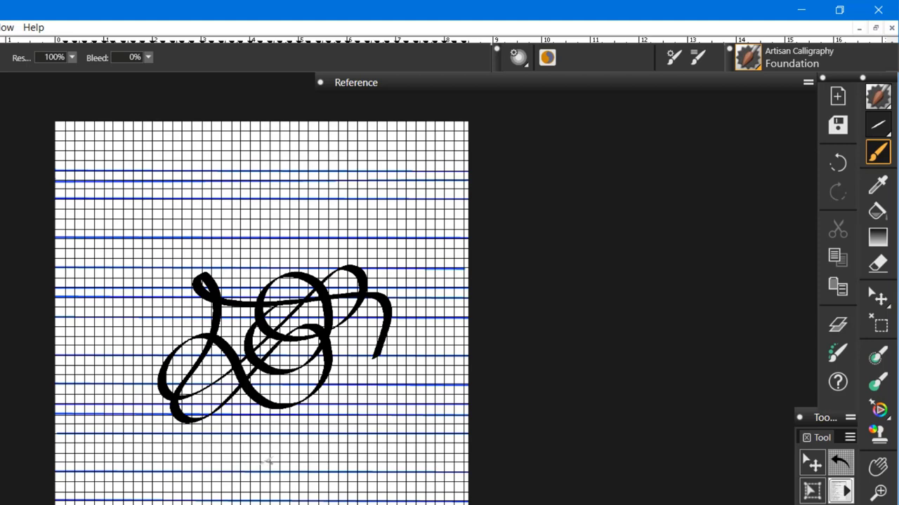
key("ctrl+z")
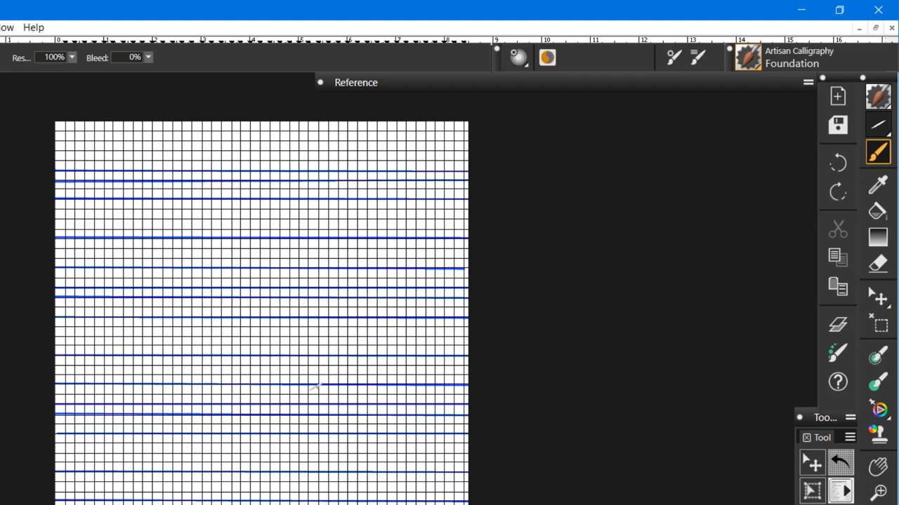
Step: Draw a large looping flourish in the lower part of the grid with the Gothic brush, and undo it
left_click(746, 65)
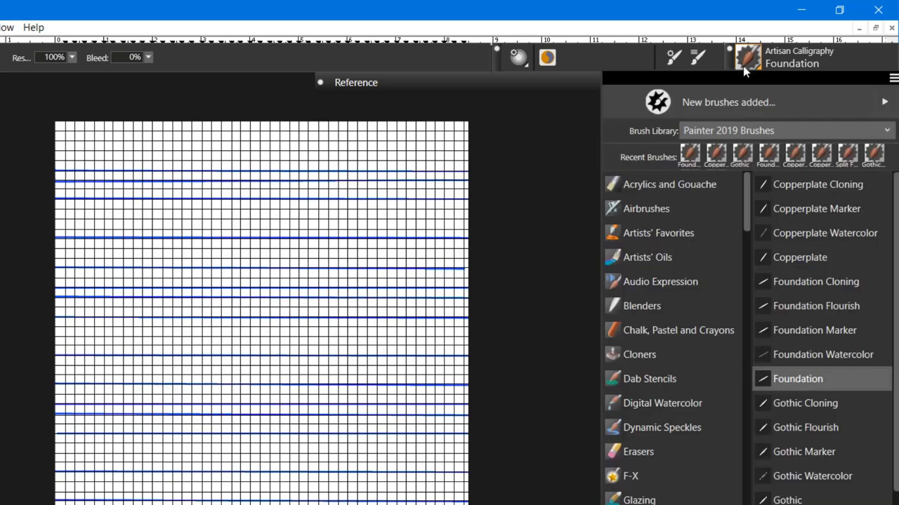
left_click(784, 500)
mouse_move(153, 397)
left_mouse_down()
mouse_move(220, 337)
mouse_move(269, 350)
mouse_move(237, 414)
mouse_move(204, 364)
mouse_move(226, 330)
mouse_move(342, 320)
mouse_move(349, 390)
mouse_move(395, 427)
mouse_move(432, 323)
mouse_move(335, 321)
mouse_move(289, 420)
mouse_move(232, 459)
mouse_move(245, 424)
mouse_move(310, 449)
left_mouse_up()
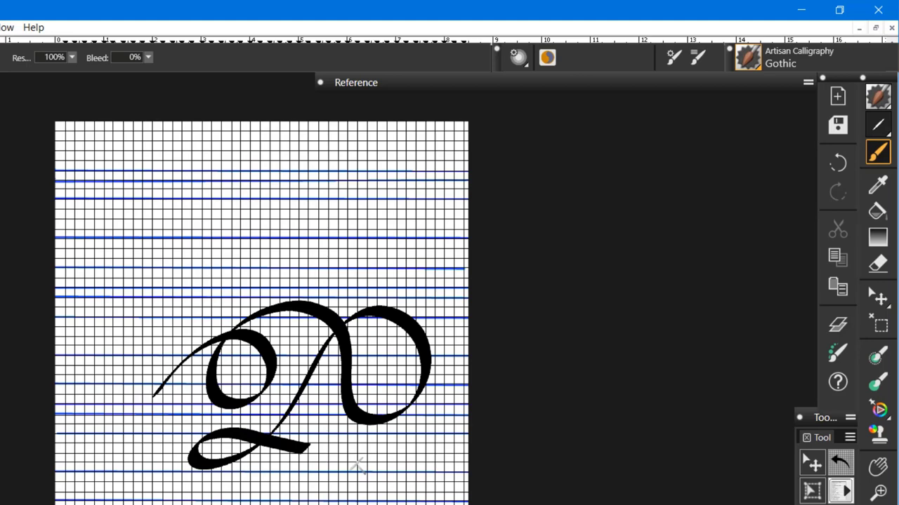
key("ctrl+z")
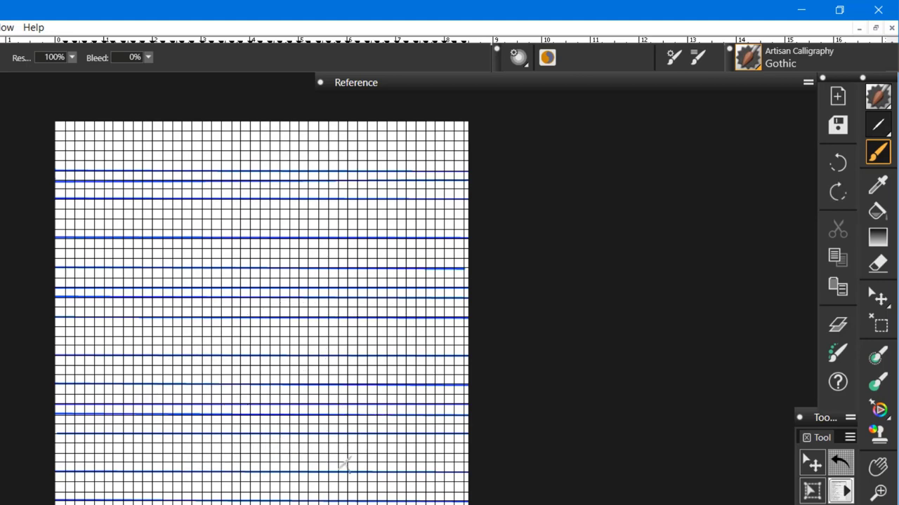
Step: Draw an ornate looping flourish across the middle of the grid with the Foundation Flourish brush, and undo it
left_click(748, 58)
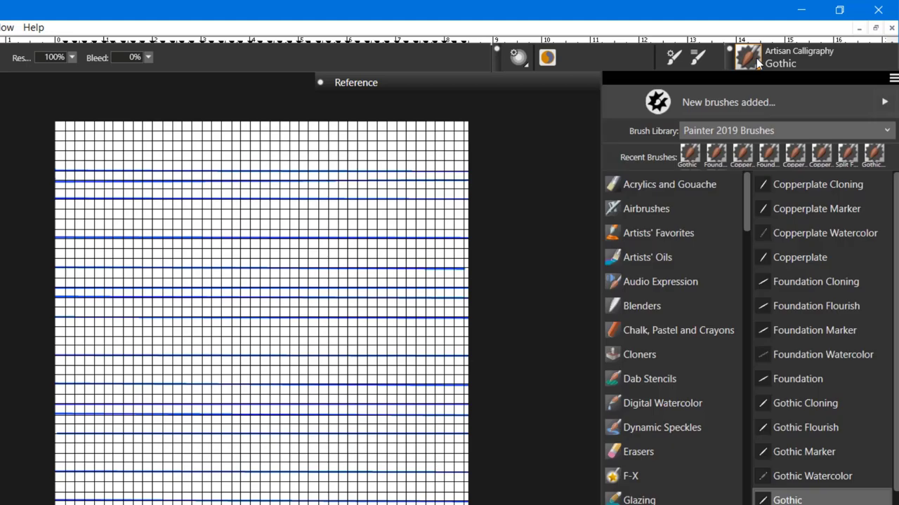
left_click(820, 305)
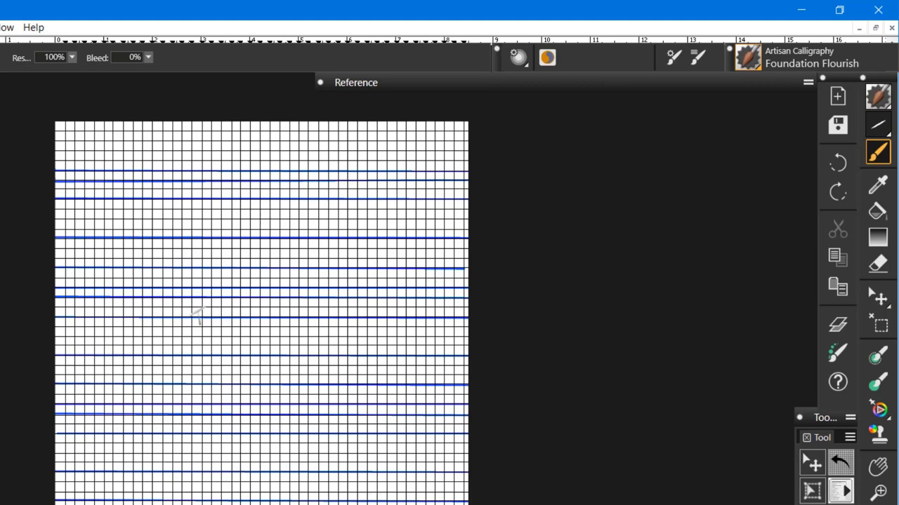
mouse_move(193, 319)
left_mouse_down()
mouse_move(249, 292)
mouse_move(260, 315)
mouse_move(242, 343)
mouse_move(215, 342)
mouse_move(224, 311)
mouse_move(258, 290)
mouse_move(327, 269)
mouse_move(354, 250)
mouse_move(359, 217)
mouse_move(327, 214)
mouse_move(290, 242)
mouse_move(287, 276)
mouse_move(299, 304)
mouse_move(344, 308)
mouse_move(389, 274)
mouse_move(382, 245)
mouse_move(347, 254)
mouse_move(302, 341)
mouse_move(271, 352)
mouse_move(255, 319)
mouse_move(285, 292)
mouse_move(335, 350)
mouse_move(364, 348)
mouse_move(377, 323)
mouse_move(370, 306)
mouse_move(352, 305)
mouse_move(322, 358)
mouse_move(308, 365)
mouse_move(290, 355)
mouse_move(291, 329)
mouse_move(309, 312)
mouse_move(372, 299)
mouse_move(396, 278)
mouse_move(390, 252)
mouse_move(371, 238)
mouse_move(359, 256)
mouse_move(363, 275)
mouse_move(403, 296)
mouse_move(406, 319)
mouse_move(347, 359)
mouse_move(327, 392)
mouse_move(346, 404)
left_mouse_up()
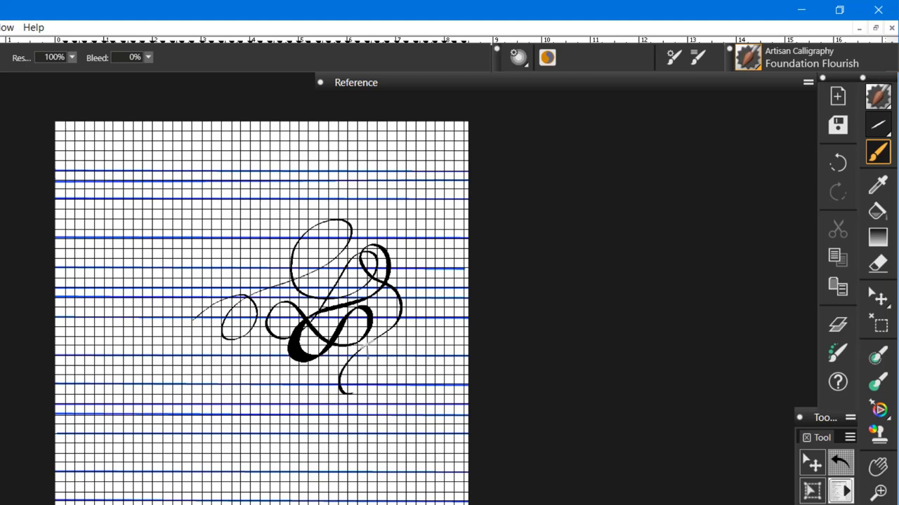
key("ctrl+z")
Step: Draw a test flourish in the lower part of the grid with the Gothic Flourish brush, and undo it
left_click(748, 59)
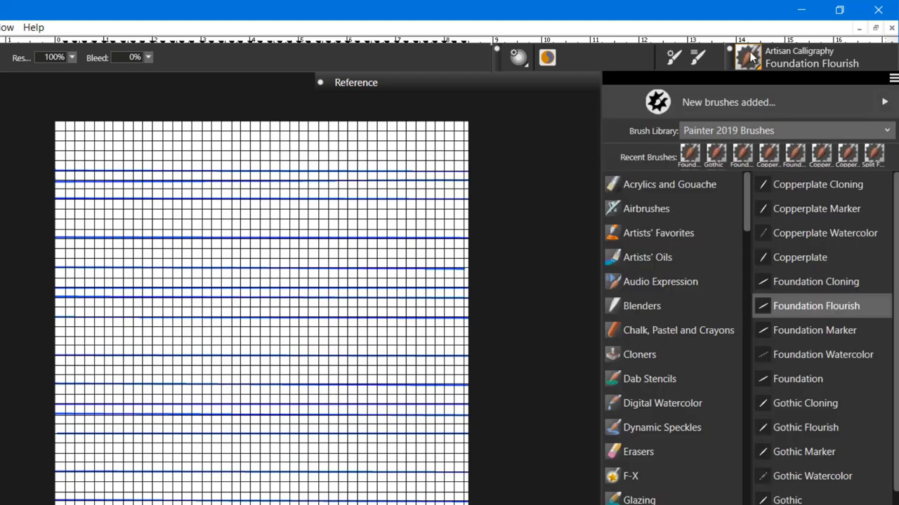
left_click(803, 427)
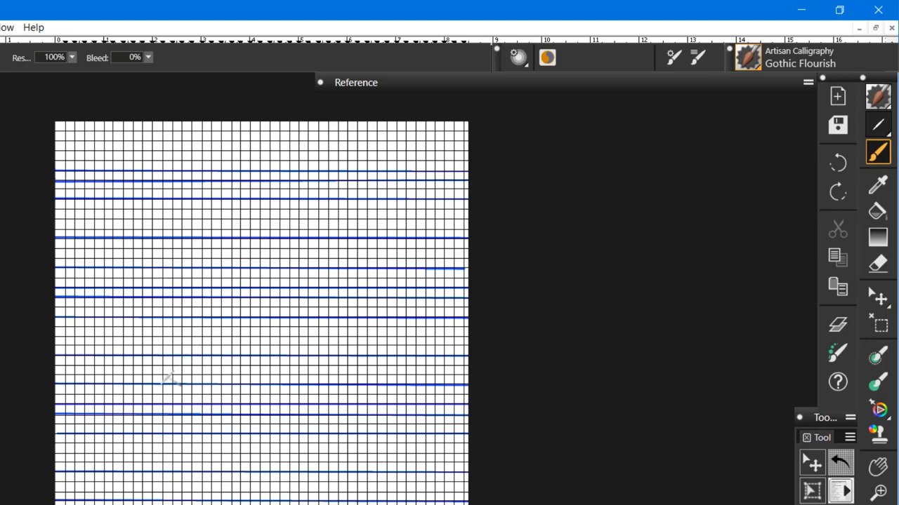
mouse_move(169, 377)
left_mouse_down()
mouse_move(214, 323)
mouse_move(250, 311)
mouse_move(272, 318)
mouse_move(287, 342)
mouse_move(288, 368)
mouse_move(258, 388)
mouse_move(221, 377)
mouse_move(243, 329)
mouse_move(337, 295)
mouse_move(344, 265)
mouse_move(307, 250)
mouse_move(289, 268)
mouse_move(295, 292)
mouse_move(319, 309)
mouse_move(361, 305)
mouse_move(389, 315)
mouse_move(393, 348)
mouse_move(366, 381)
mouse_move(321, 379)
mouse_move(329, 347)
mouse_move(394, 303)
mouse_move(379, 271)
mouse_move(344, 288)
mouse_move(377, 313)
mouse_move(423, 305)
mouse_move(424, 344)
mouse_move(388, 377)
mouse_move(383, 431)
left_mouse_up()
key("ctrl+z")
Step: Switch to the Foundation Cloning brush and browse the Painter Patterns of its clone source down to the selected multicoloured pattern
left_click(760, 63)
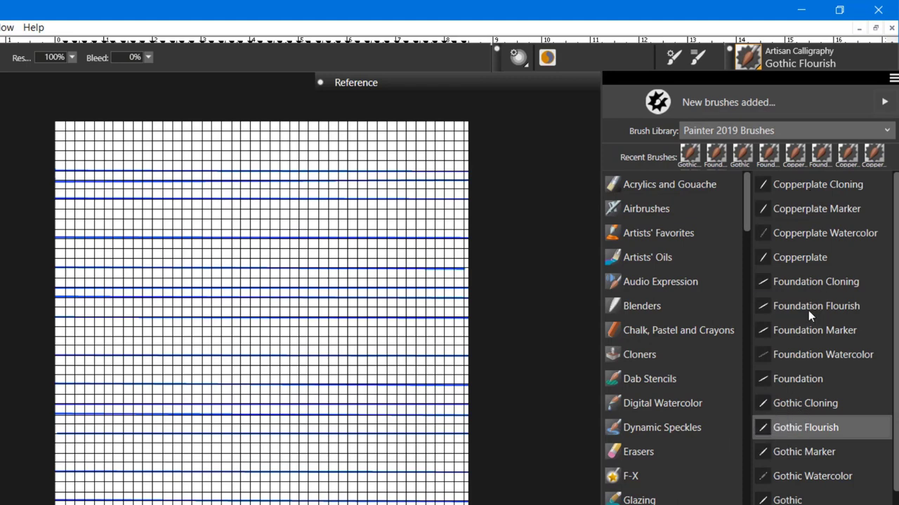
left_click(805, 281)
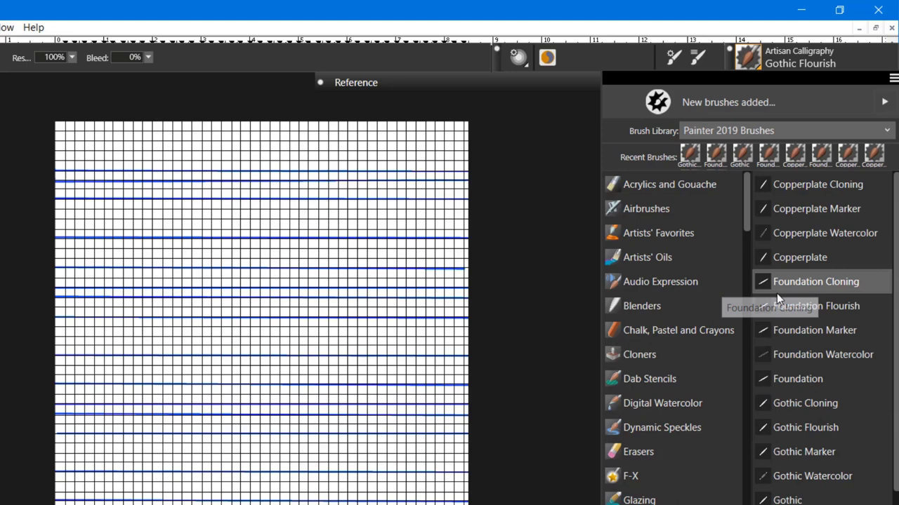
left_click(777, 294)
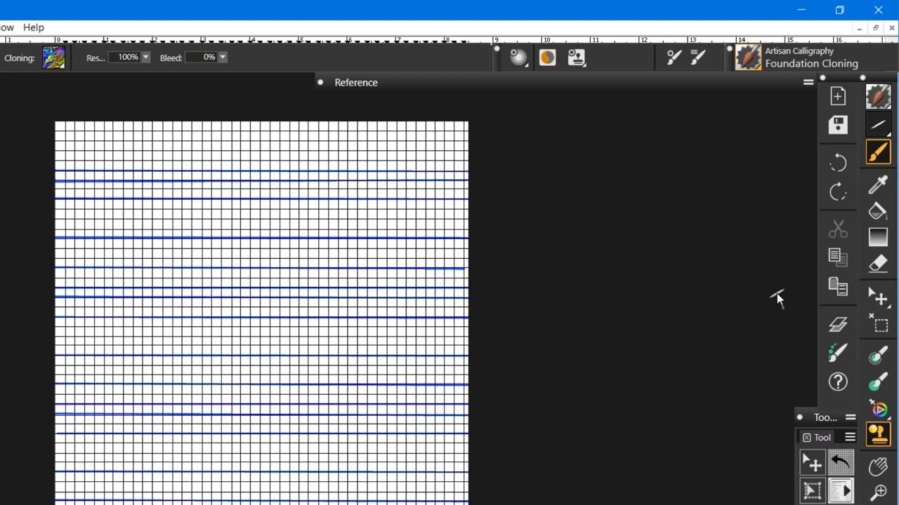
left_click(54, 59)
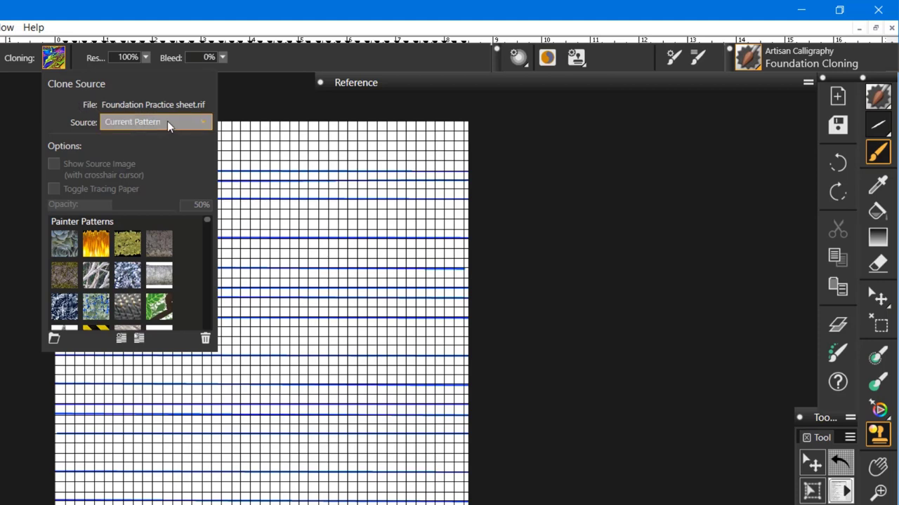
left_click_drag(206, 219, 205, 235)
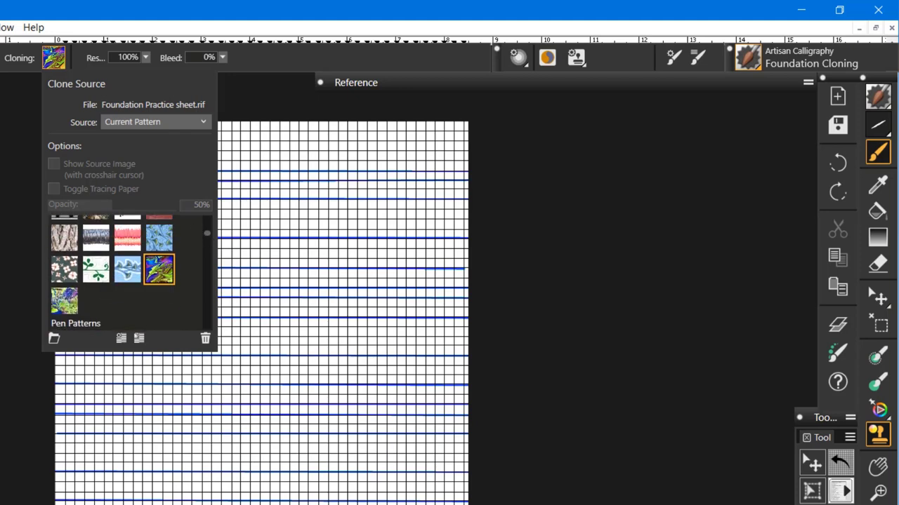
key("Escape")
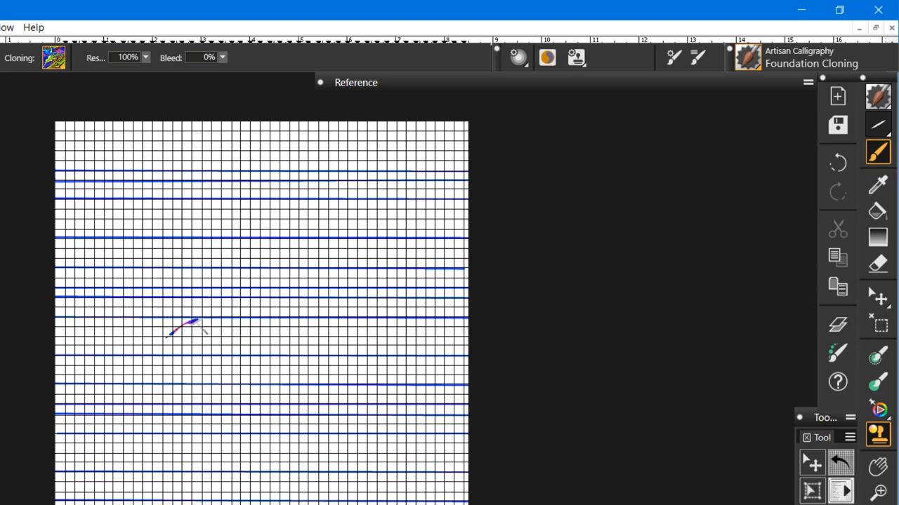
Step: Draw a wavy stroke and large figure-eight loops on the grid with the Foundation Cloning brush, and undo them
mouse_move(198, 322)
left_mouse_down()
mouse_move(210, 350)
mouse_move(253, 335)
left_mouse_up()
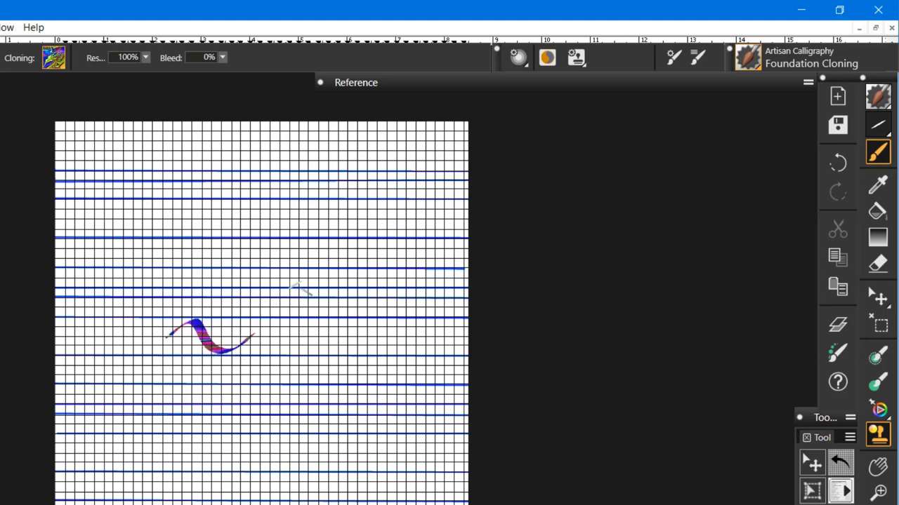
mouse_move(268, 209)
left_mouse_down()
mouse_move(301, 262)
mouse_move(295, 324)
mouse_move(204, 420)
mouse_move(256, 483)
mouse_move(344, 439)
mouse_move(295, 348)
mouse_move(243, 298)
mouse_move(299, 320)
left_mouse_up()
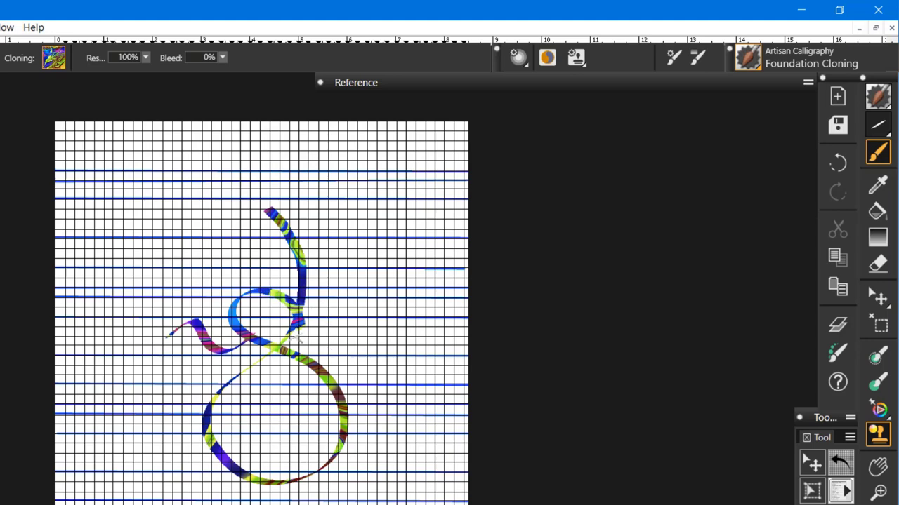
key("ctrl+z")
key("ctrl+z")
key("ctrl+z")
key("ctrl+z")
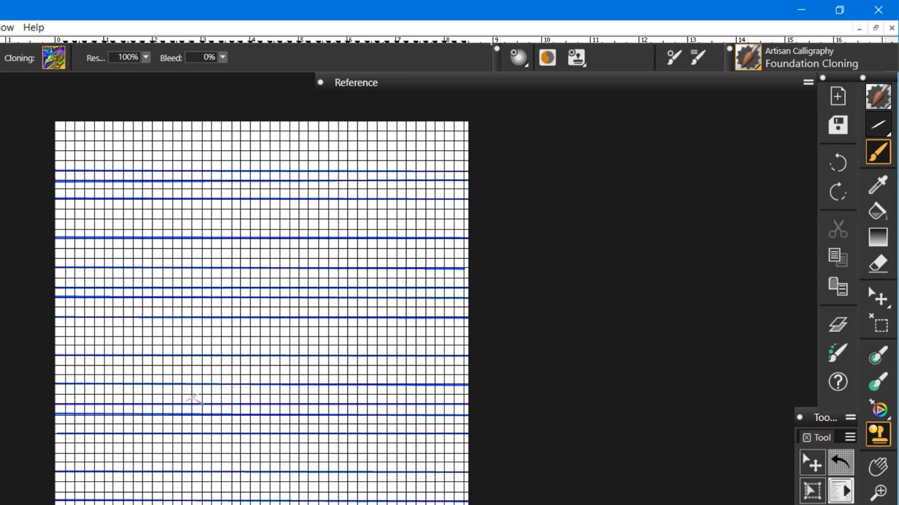
Step: Review the source types offered for the cloning brush besides Current Pattern, such as Texture and Embedded Image
left_click(55, 61)
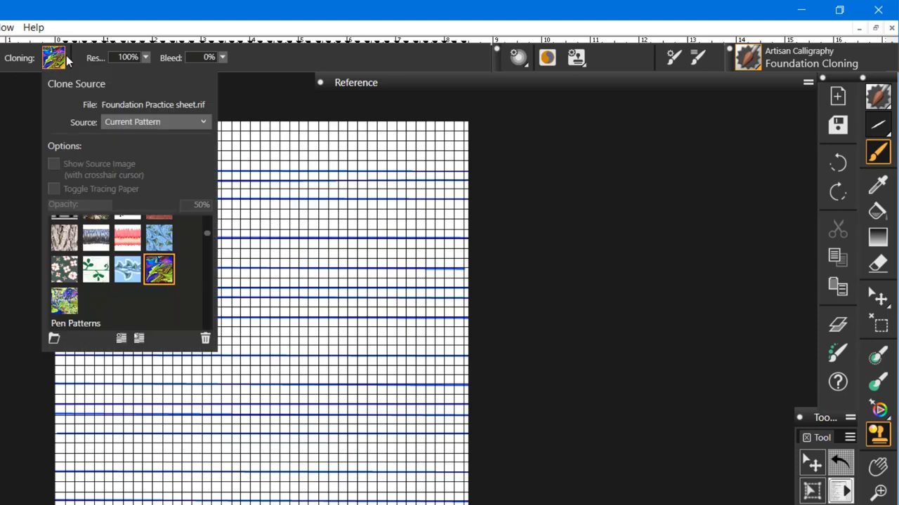
left_click(201, 121)
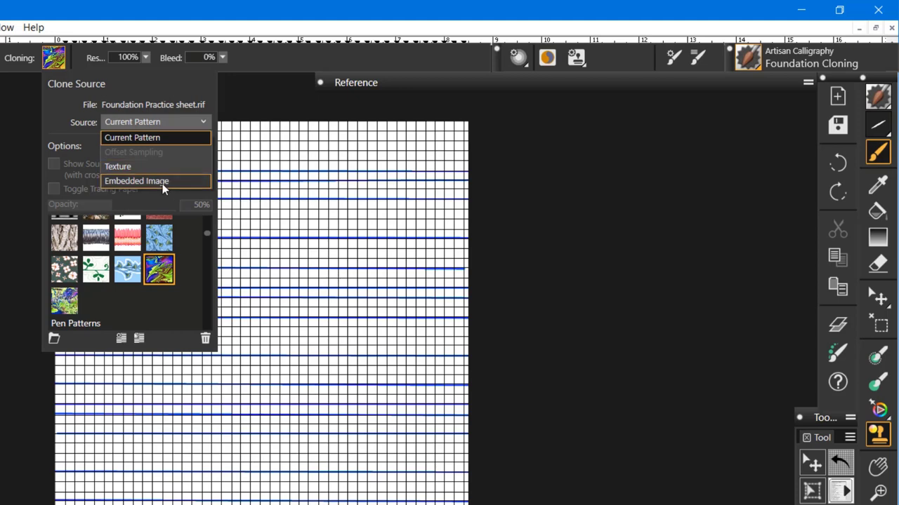
left_click(554, 244)
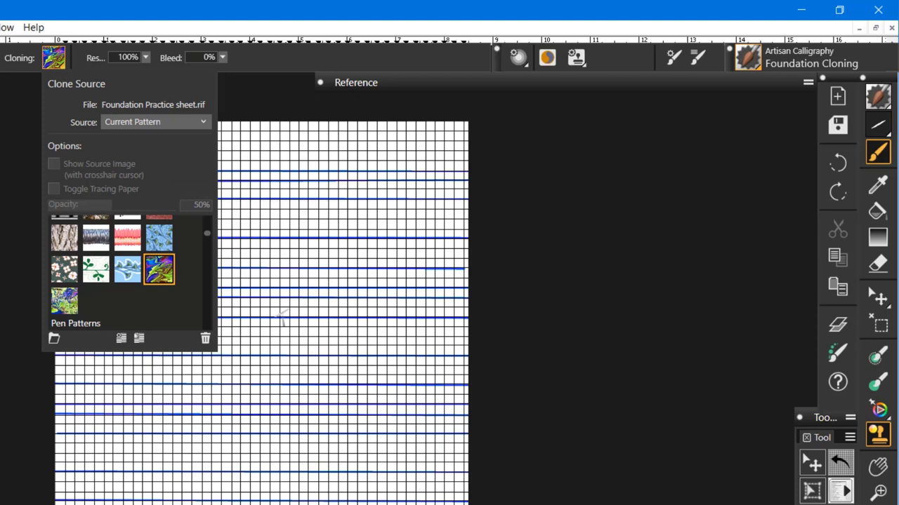
Step: Select the Foundation Marker brush and replace Layer 2 with a new empty layer above Layer 1
left_click(752, 63)
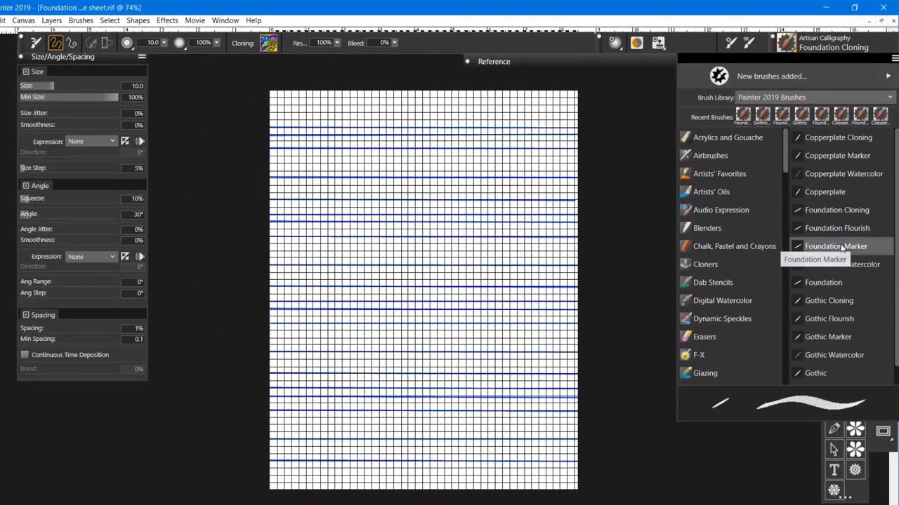
left_click(814, 330)
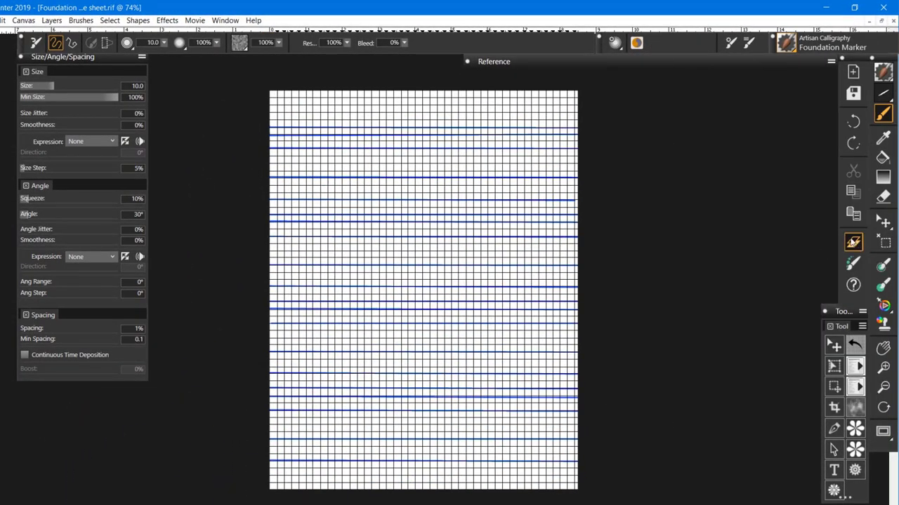
left_click(855, 243)
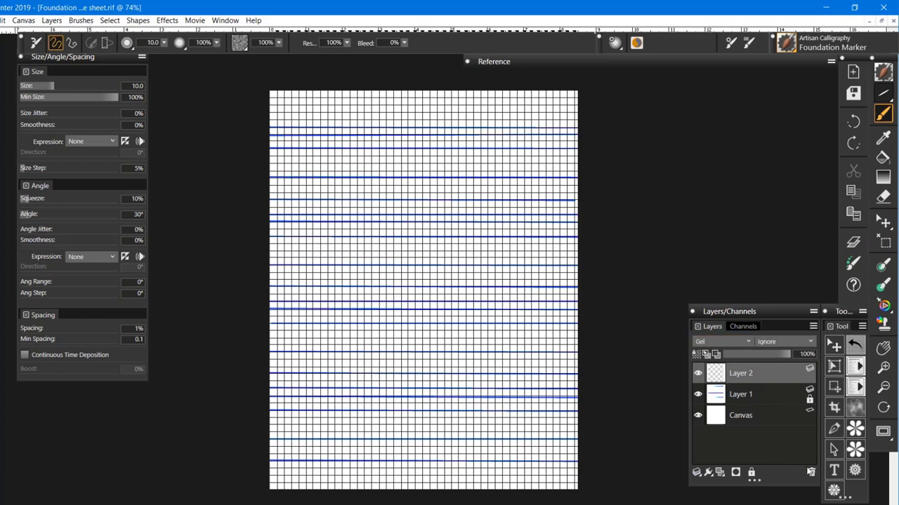
left_click(811, 473)
left_click(719, 475)
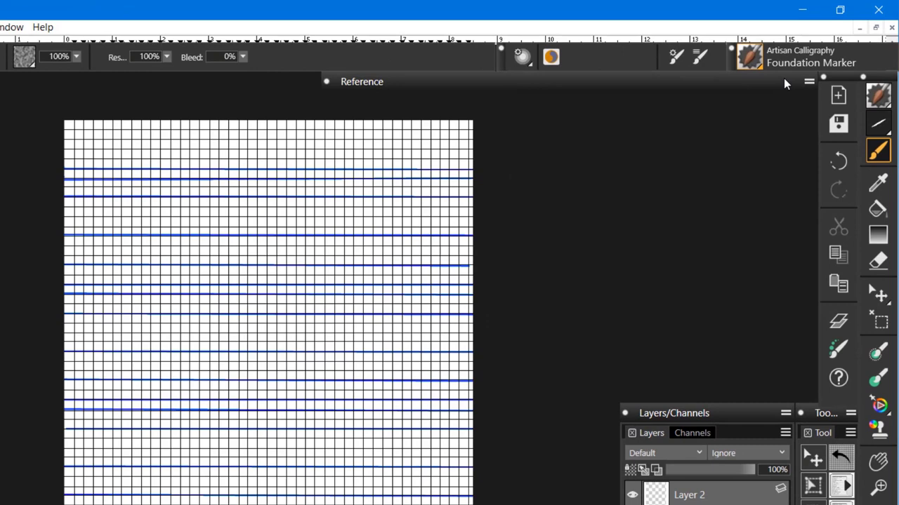
Step: Set the main colour to a dark olive yellow on the temporal colour wheel
left_click(879, 405)
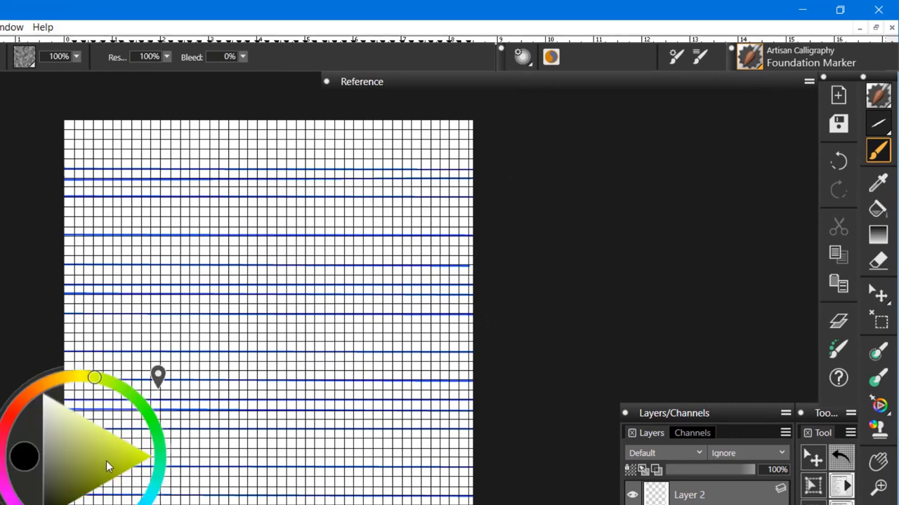
left_click_drag(110, 462, 94, 476)
left_click_drag(94, 378, 80, 376)
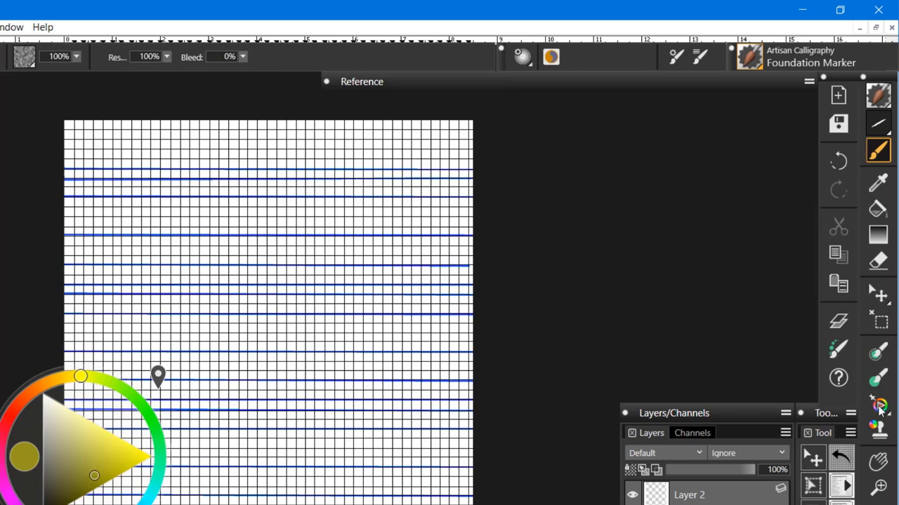
left_click(854, 397)
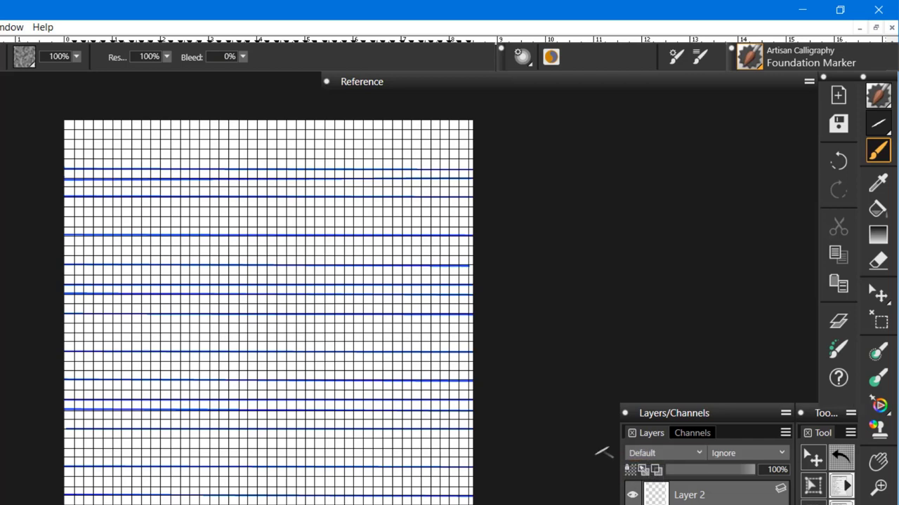
Step: Write a lowercase letter a in the lower part of the grid with the Foundation Marker and overlap it with curved strokes
left_click(233, 441)
mouse_move(236, 439)
left_mouse_down()
mouse_move(249, 437)
mouse_move(250, 466)
mouse_move(267, 460)
mouse_move(238, 441)
mouse_move(224, 465)
mouse_move(238, 467)
left_mouse_up()
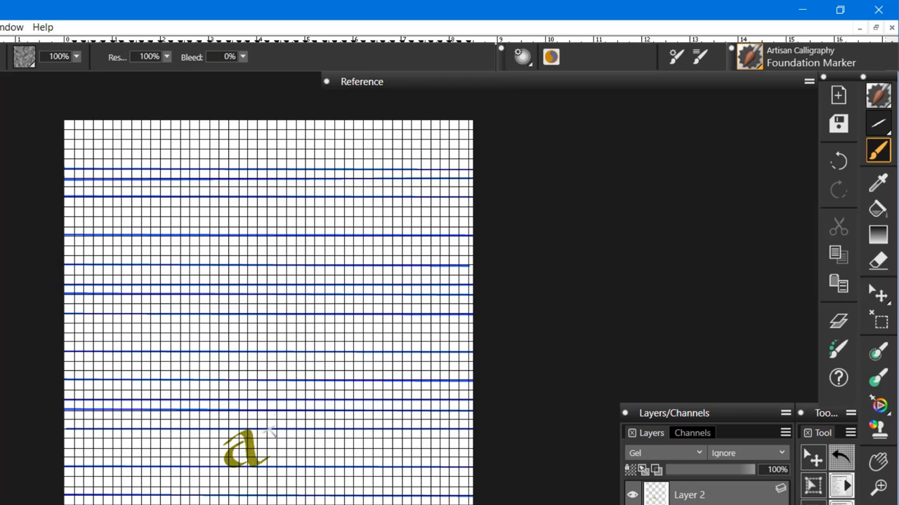
mouse_move(267, 435)
left_mouse_down()
mouse_move(242, 444)
mouse_move(246, 458)
mouse_move(272, 453)
mouse_move(270, 437)
mouse_move(237, 432)
mouse_move(222, 449)
mouse_move(242, 464)
mouse_move(279, 456)
left_mouse_up()
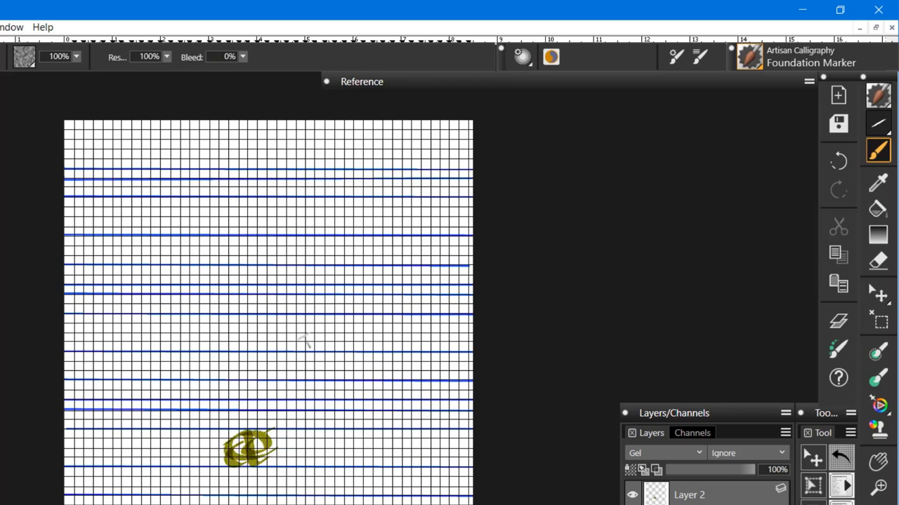
Step: Draw two near-vertical marker strokes above the letter and cross them with two diagonal strokes
left_click_drag(312, 306, 311, 374)
left_click_drag(311, 421, 311, 422)
left_click_drag(327, 298, 326, 421)
left_click_drag(278, 324, 353, 375)
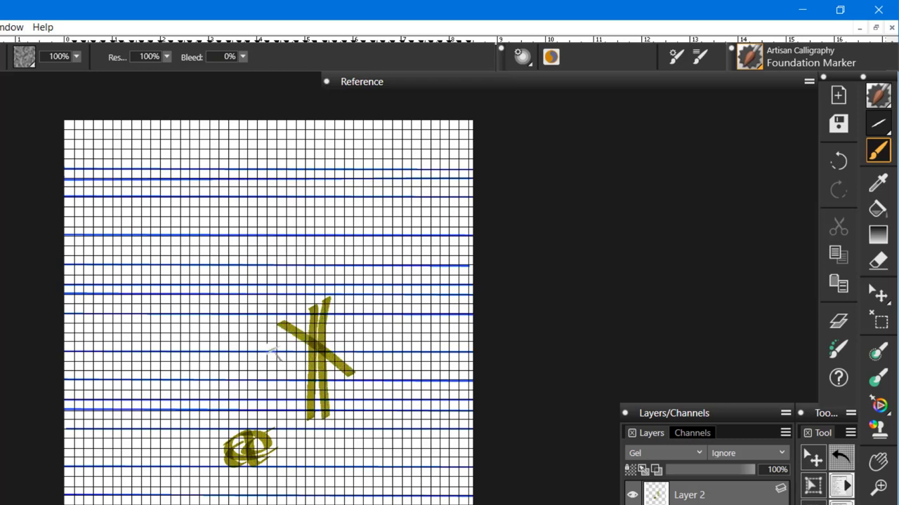
left_click_drag(271, 349, 353, 400)
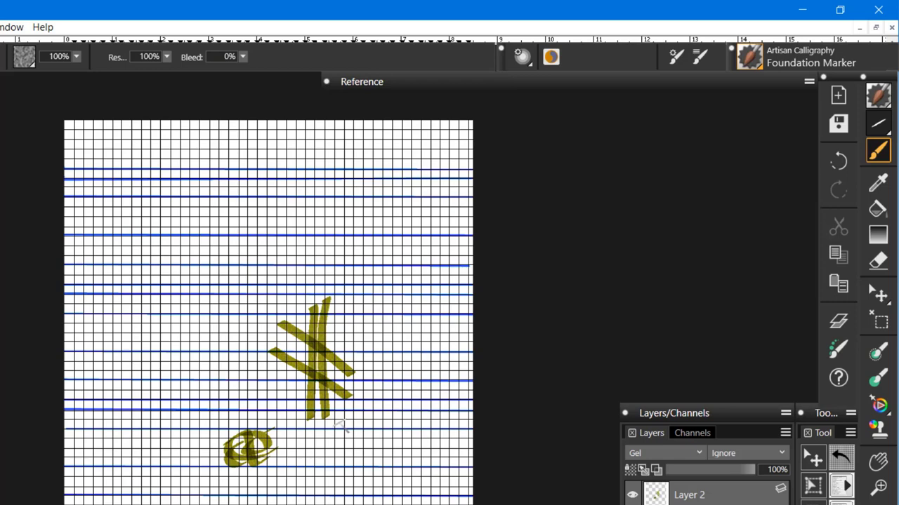
Step: Undo all the Foundation Marker test strokes to clear the practice sheet
key("ctrl+z")
key("ctrl+z")
key("ctrl+z")
key("ctrl+z")
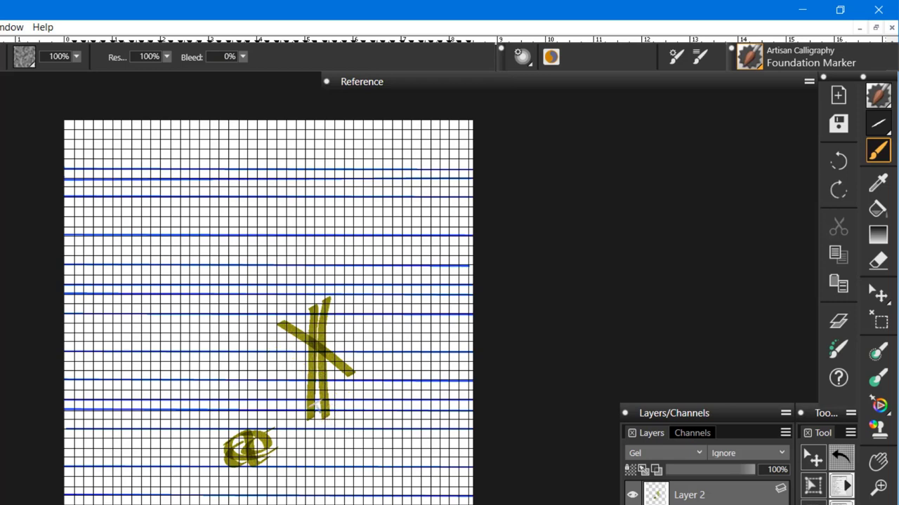
key("ctrl+z")
key("ctrl+z")
key("ctrl+z")
key("ctrl+z")
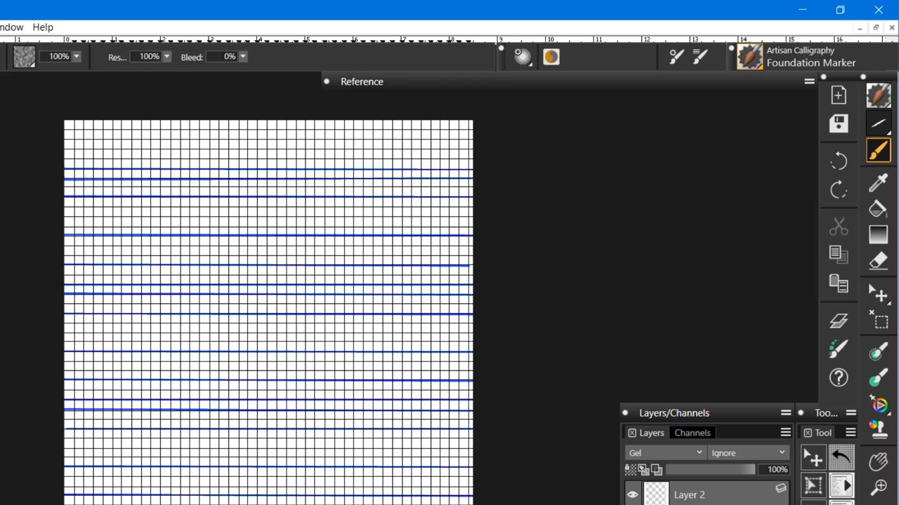
Step: Write a lowercase letter a in the lower part of the grid with the Foundation Watercolor brush
left_click(750, 58)
left_click(808, 349)
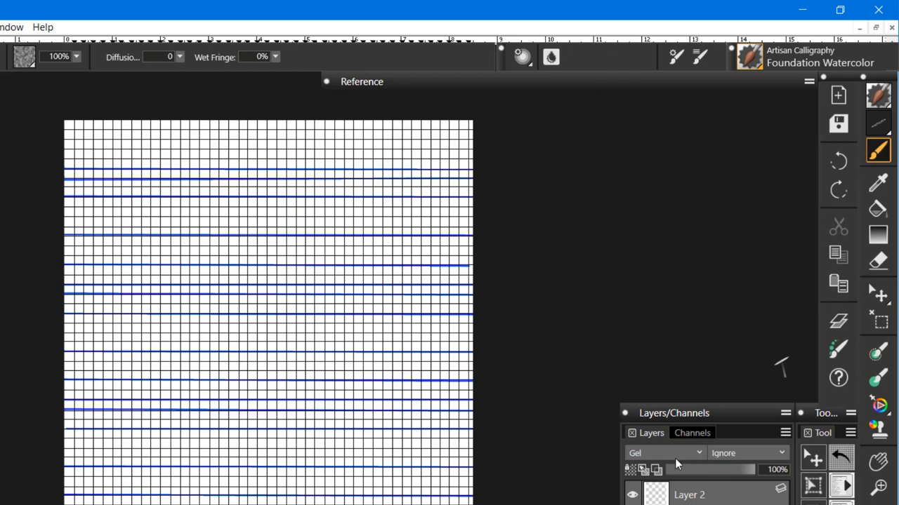
left_click(266, 438)
mouse_move(268, 438)
left_mouse_down()
mouse_move(282, 438)
mouse_move(294, 467)
mouse_move(304, 459)
left_mouse_up()
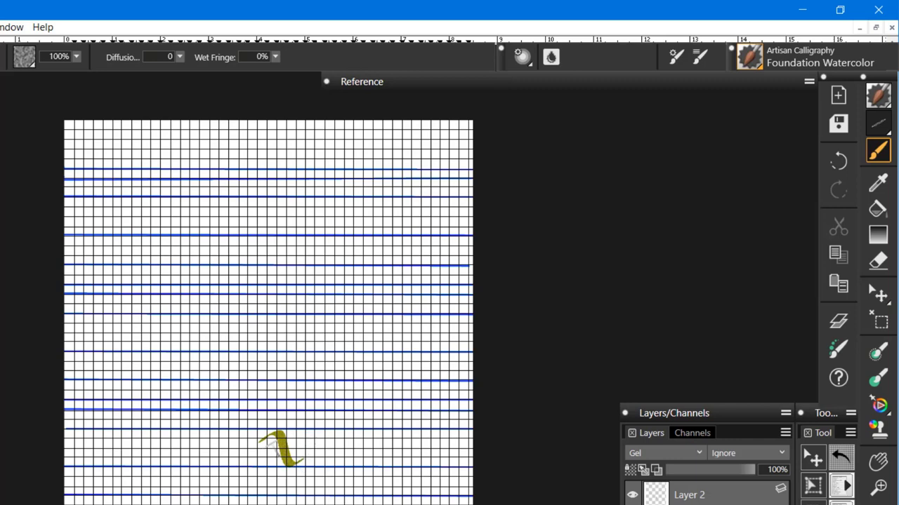
mouse_move(278, 433)
left_mouse_down()
mouse_move(257, 455)
mouse_move(272, 474)
mouse_move(285, 456)
mouse_move(277, 469)
left_mouse_up()
Step: Change the main colour to a light orange on the temporal colour wheel
left_click(878, 404)
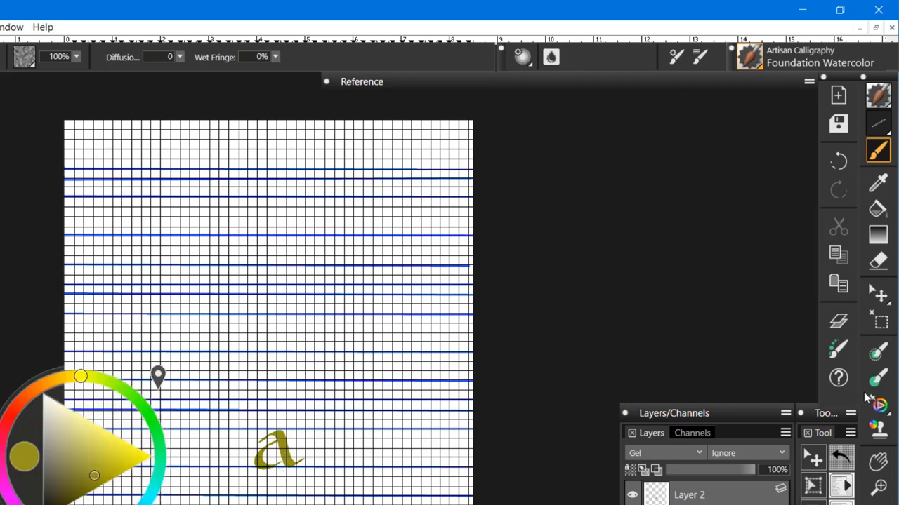
left_click_drag(43, 394, 42, 385)
left_click(108, 449)
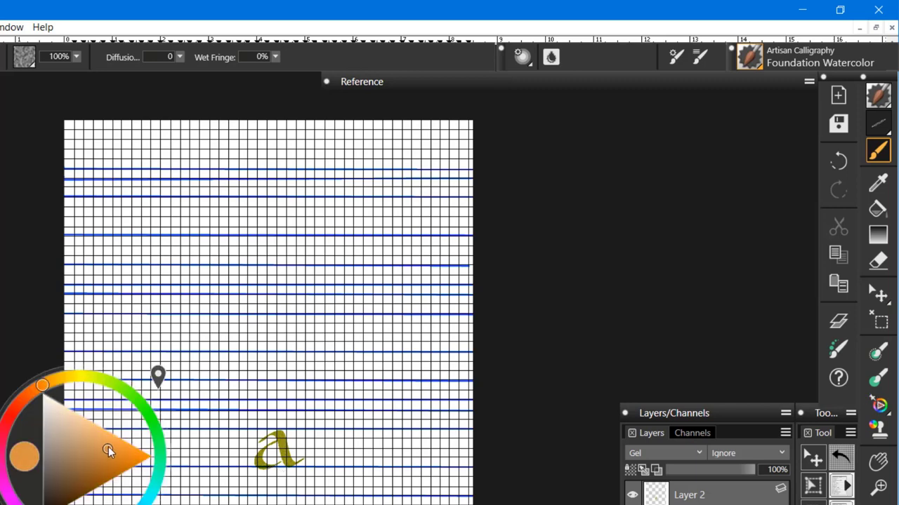
left_click(281, 449)
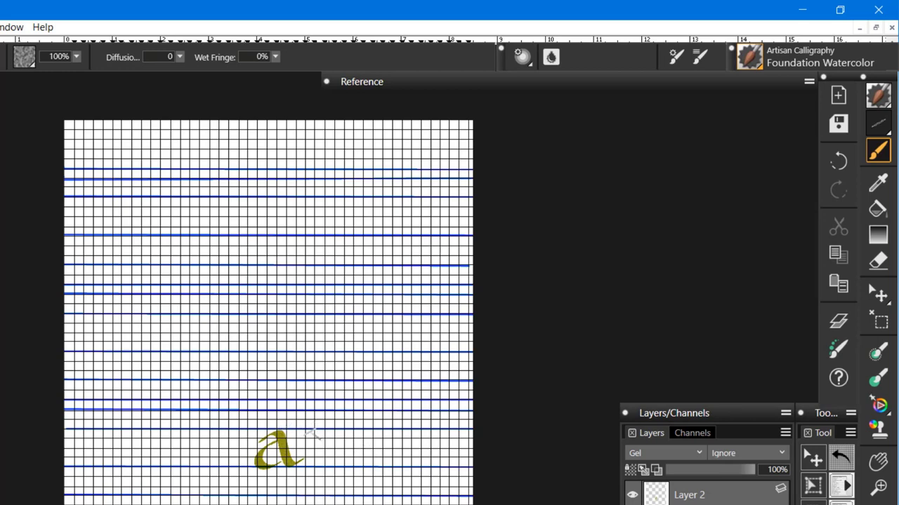
Step: Write a light orange lowercase a beside the first letter and overlay watercolor test strokes on both letters
mouse_move(311, 437)
left_mouse_down()
mouse_move(341, 470)
mouse_move(347, 447)
mouse_move(317, 437)
mouse_move(305, 458)
mouse_move(330, 466)
left_mouse_up()
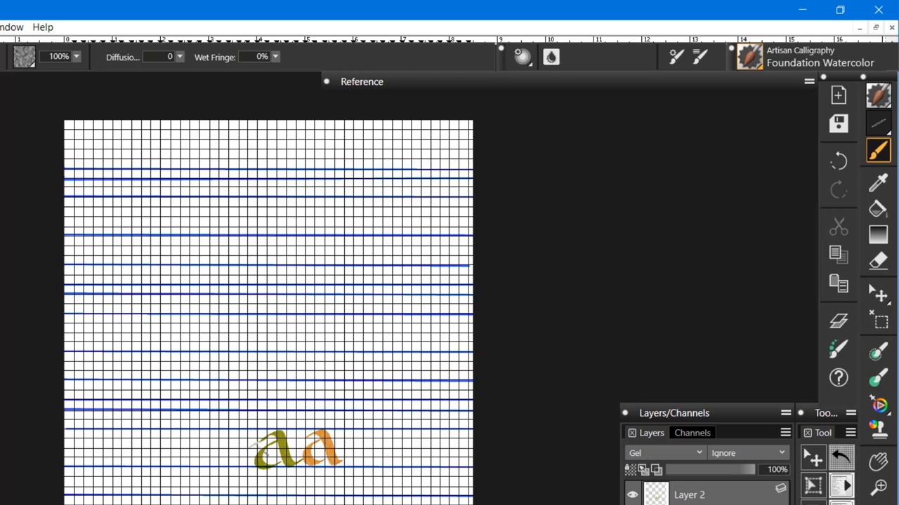
left_click_drag(274, 416, 289, 471)
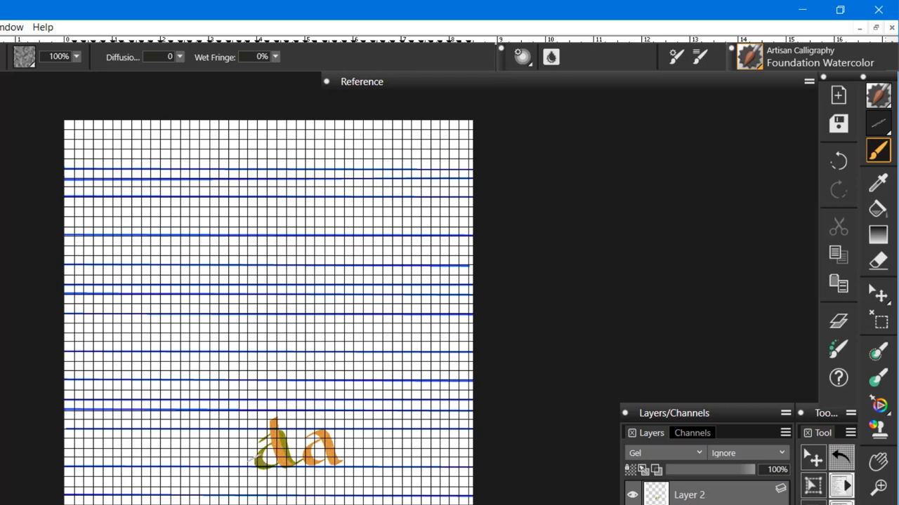
left_click_drag(247, 435, 269, 475)
left_click_drag(320, 442, 344, 424)
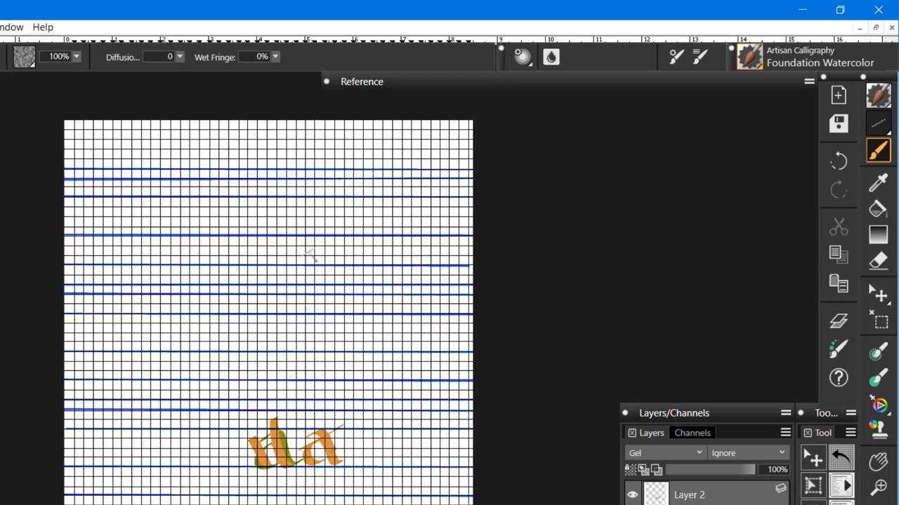
Step: Draw two vertical watercolor strokes above the letters and cross them with two near-horizontal strokes
left_click_drag(311, 256, 313, 341)
left_click_drag(325, 253, 330, 341)
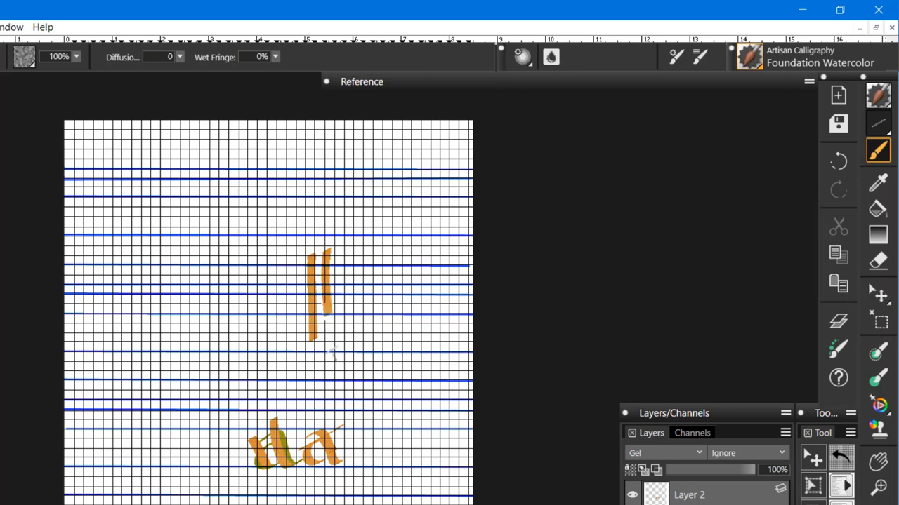
left_click_drag(280, 281, 347, 282)
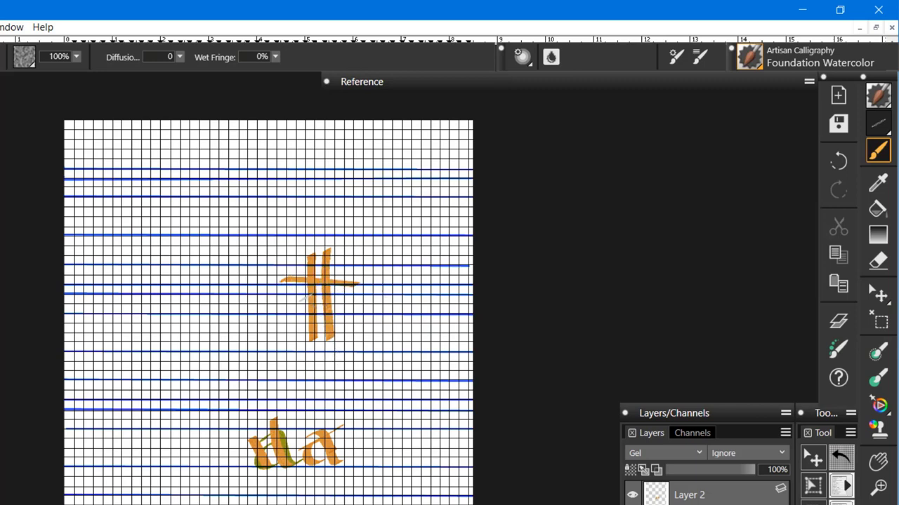
left_click_drag(285, 306, 358, 306)
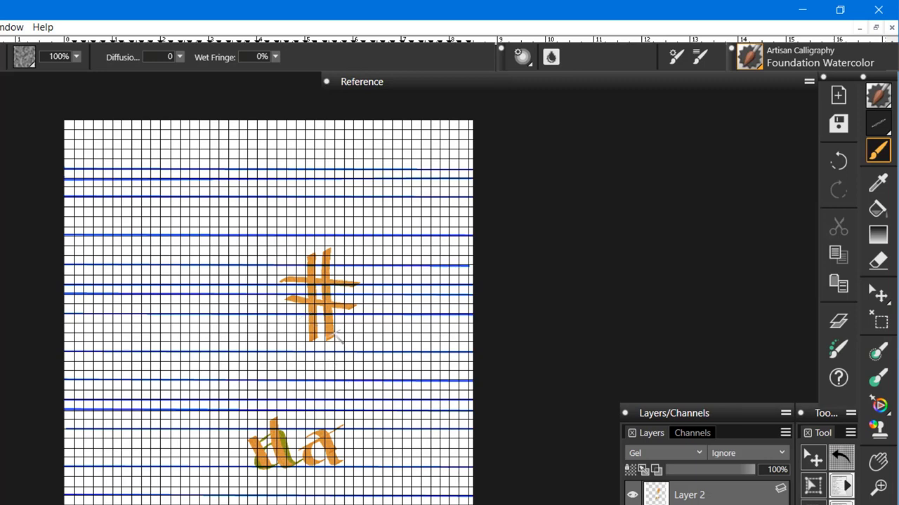
Step: Undo all the Foundation Watercolor test strokes to clear the practice sheet
key("ctrl+z")
key("ctrl+z")
key("ctrl+z")
key("ctrl+z")
key("ctrl+z")
key("ctrl+z")
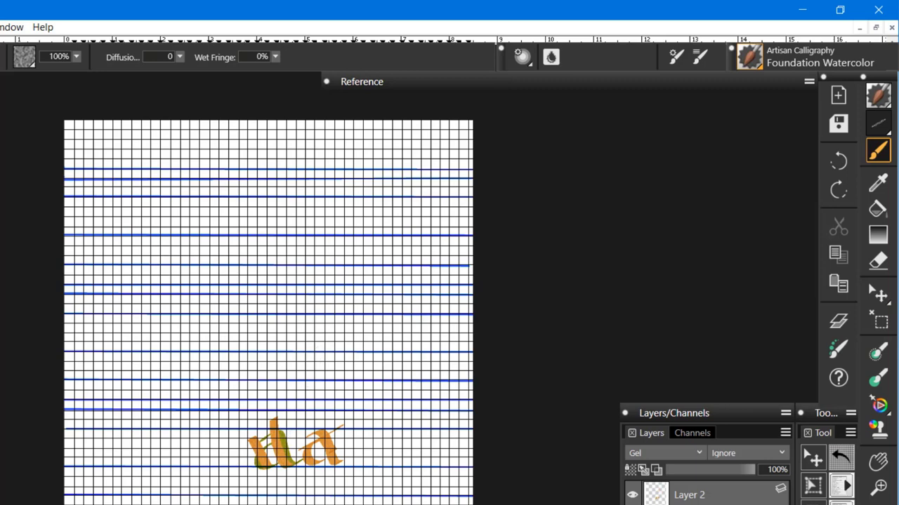
key("ctrl+z")
key("ctrl+z")
key("ctrl+z")
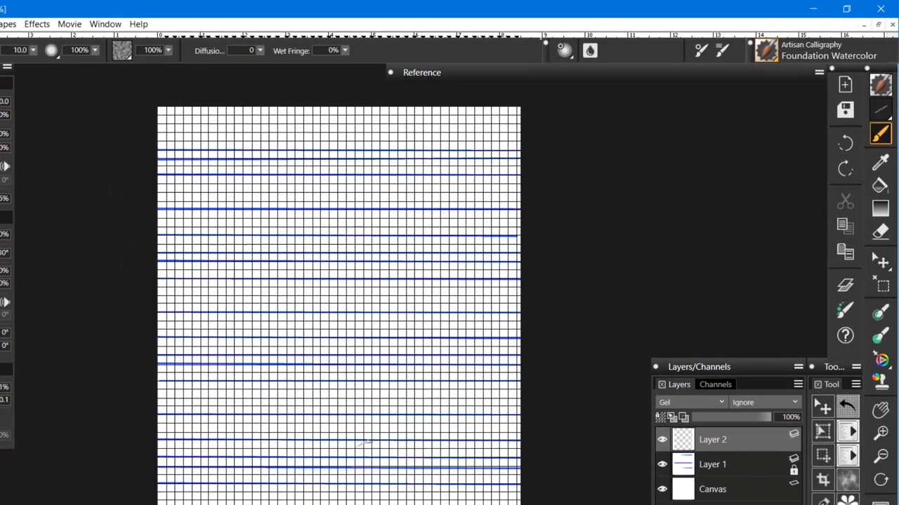
Step: View the Foundational Hand Plate Minuscule reference image, collapse it again and return to the Brush tool
left_click(515, 70)
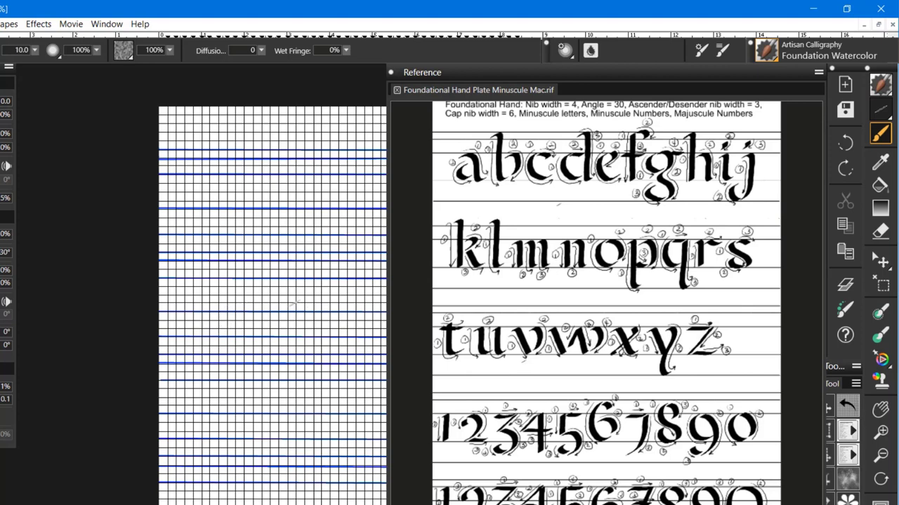
left_click(824, 407)
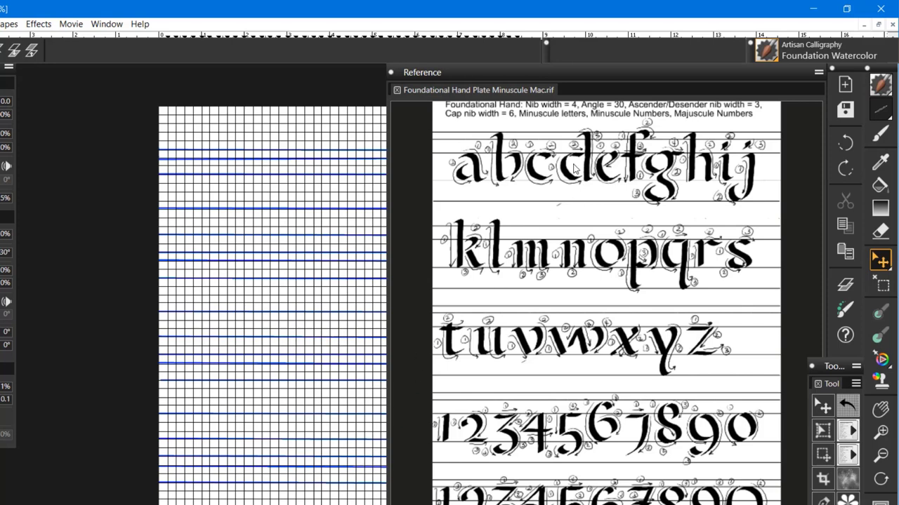
left_click(581, 70)
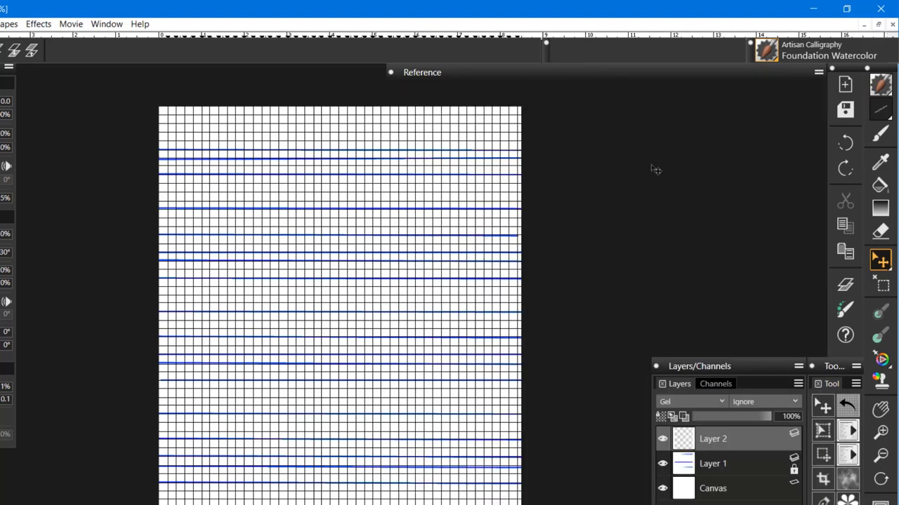
left_click(880, 134)
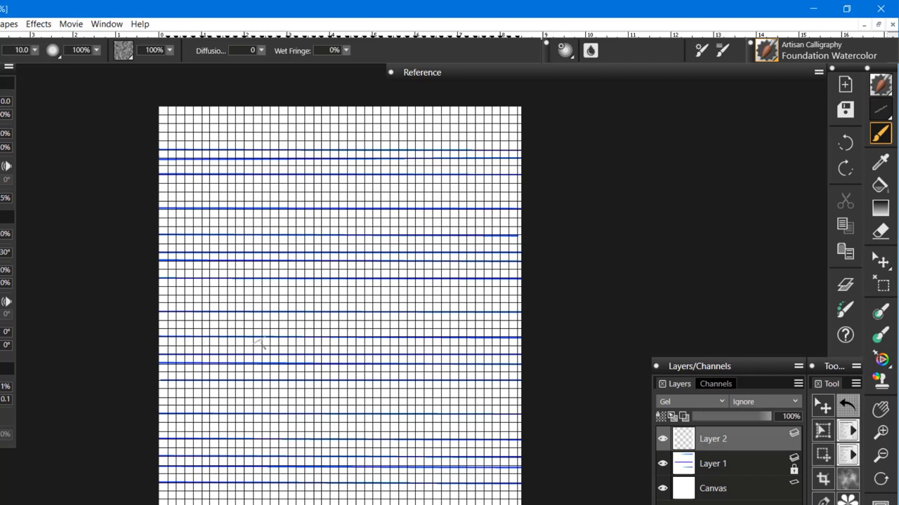
Step: Stamp a column of four nib-width dots between two guide lines at the sheet's left edge
left_click(163, 316)
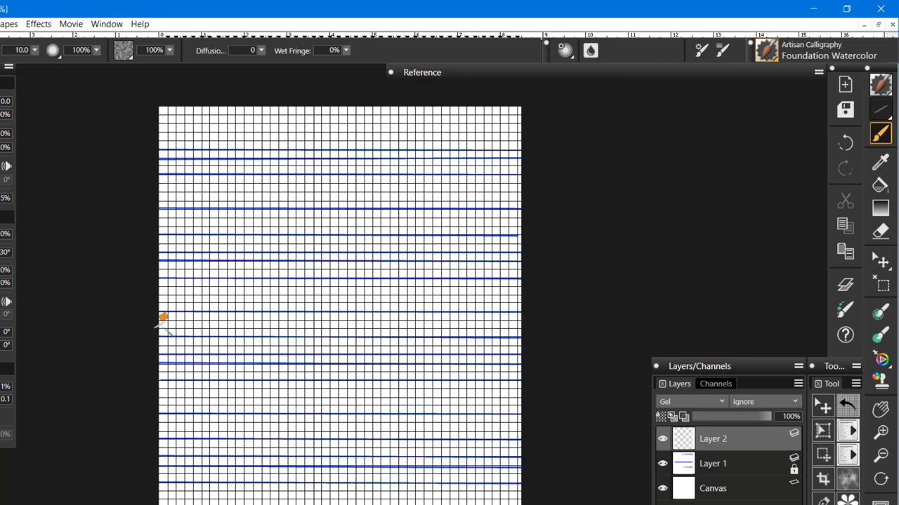
key("ctrl+z")
left_click(163, 281)
left_click(163, 284)
left_click(163, 291)
left_click(164, 300)
left_click(163, 307)
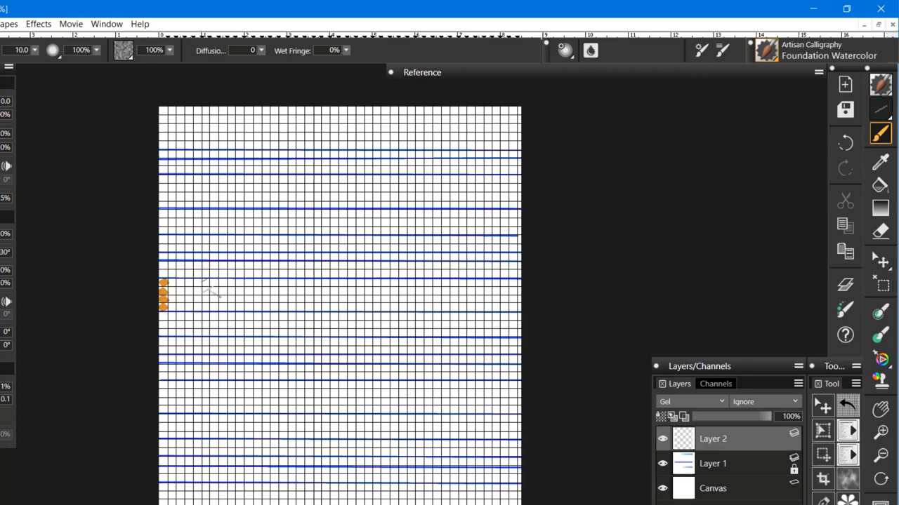
Step: Stamp a column of two nib dots and a column of three above the four-dot column's upper guide line
key("ctrl+z")
left_click(170, 272)
left_click(171, 264)
left_click(187, 273)
left_click(188, 264)
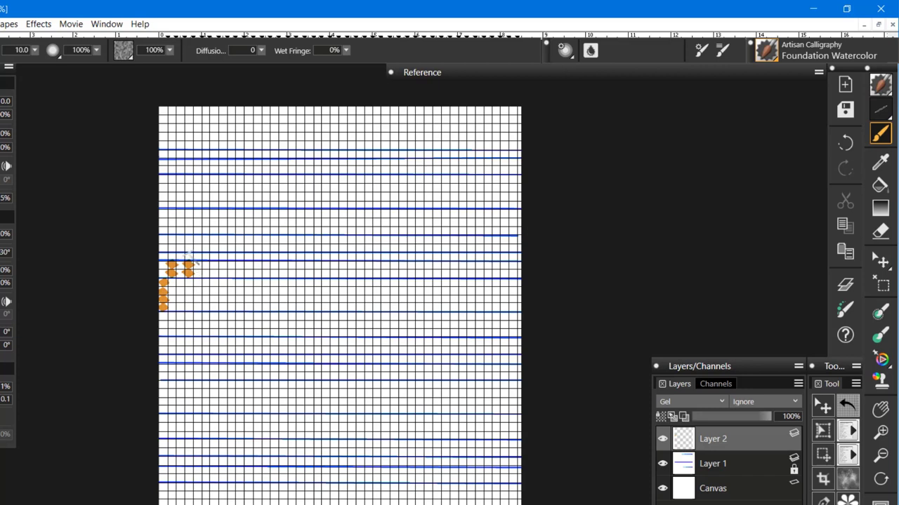
left_click(187, 255)
Step: Stamp three nib dots below the four-dot column's lower guide line, and undo all the nib-width dots
left_click(188, 317)
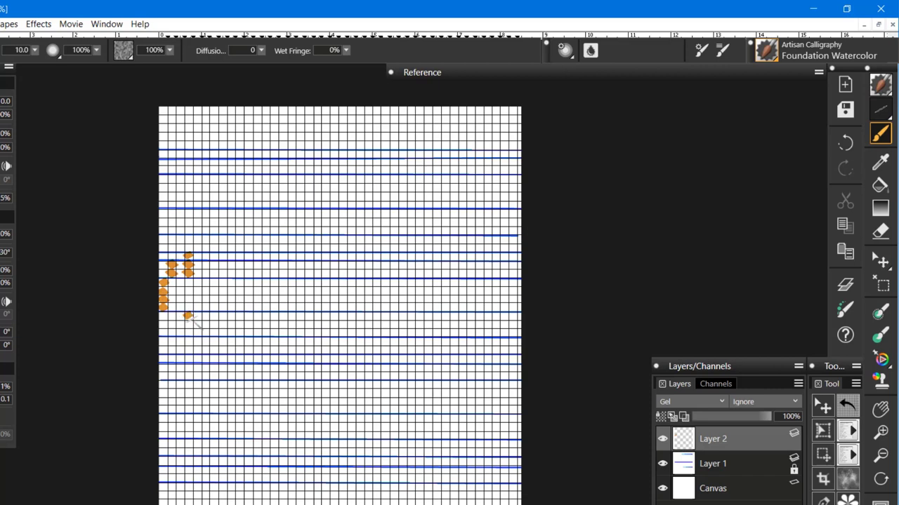
left_click(188, 324)
left_click(189, 332)
key("ctrl+z")
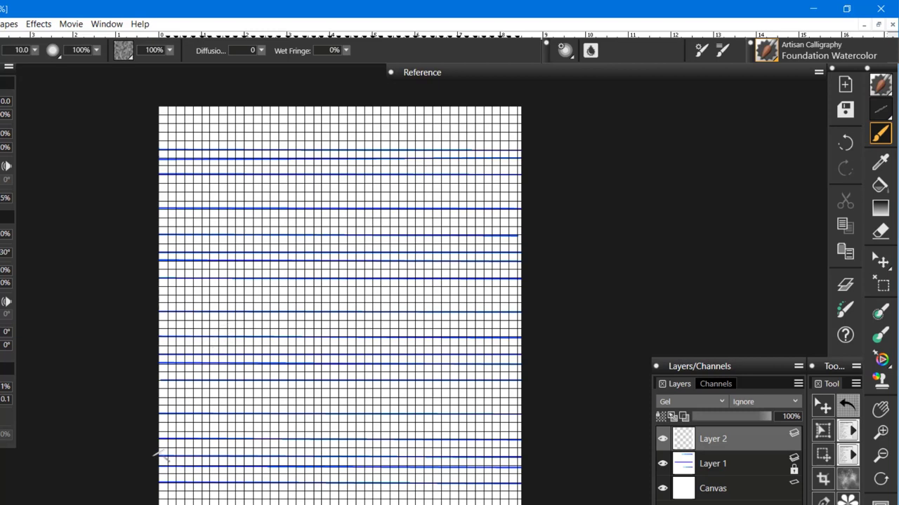
Step: Review the virtual grid's type and spacing options, try the Rectangular Grid type, and cancel without applying
left_click(21, 49)
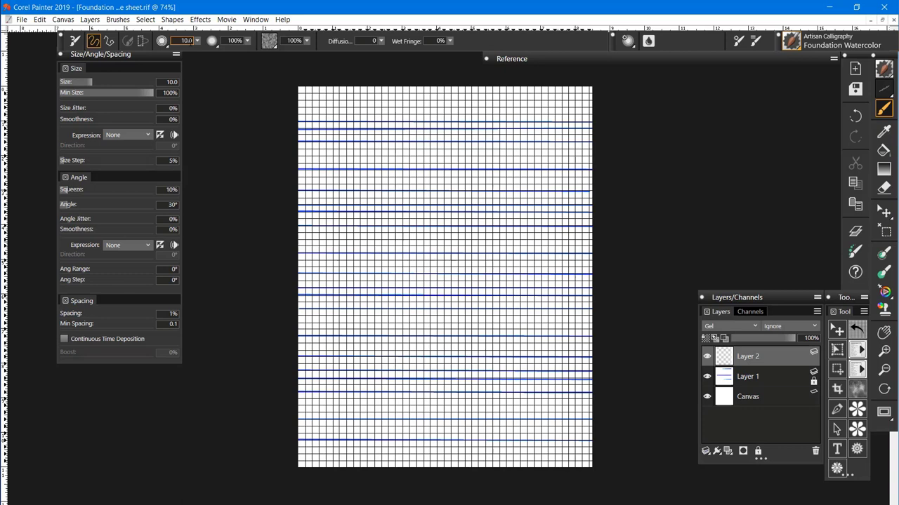
key("Return")
left_click(63, 20)
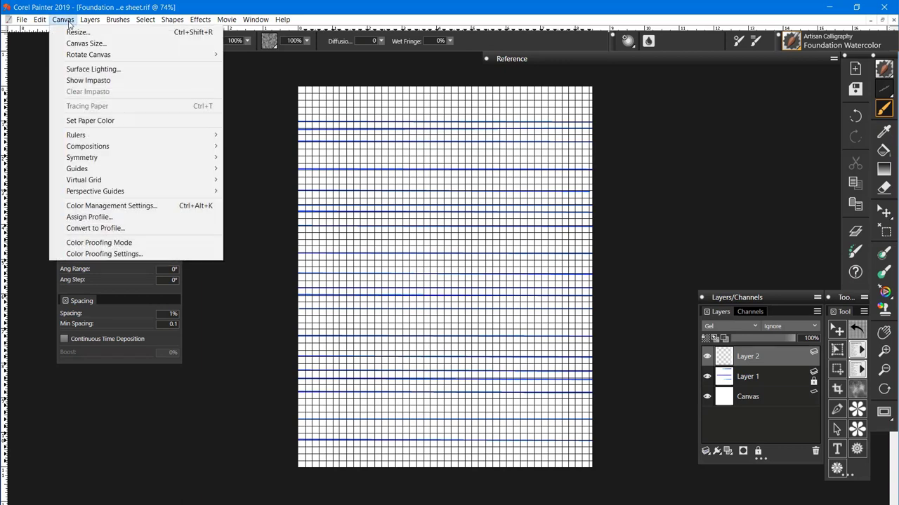
mouse_move(83, 182)
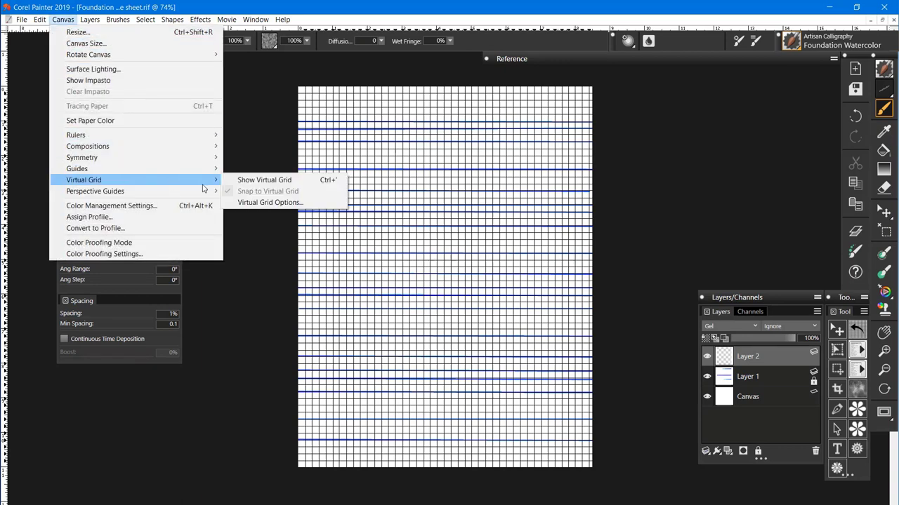
left_click(272, 204)
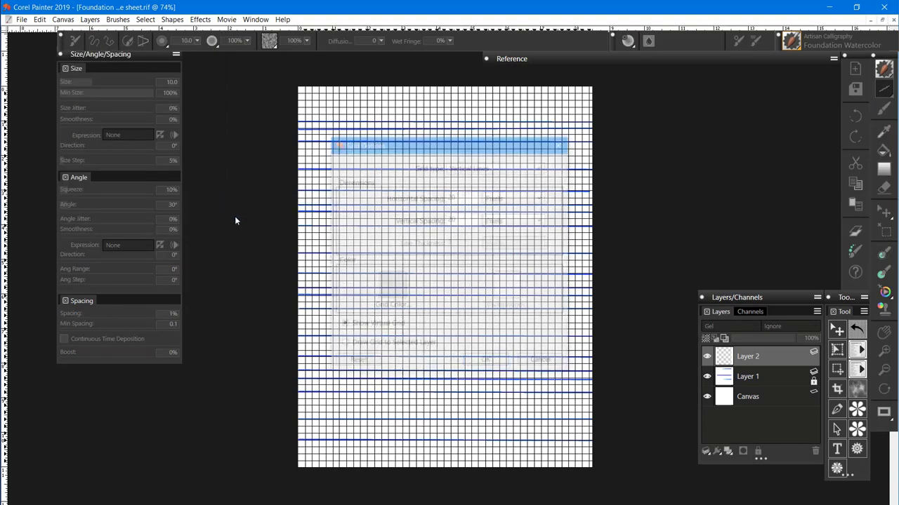
left_click(457, 198)
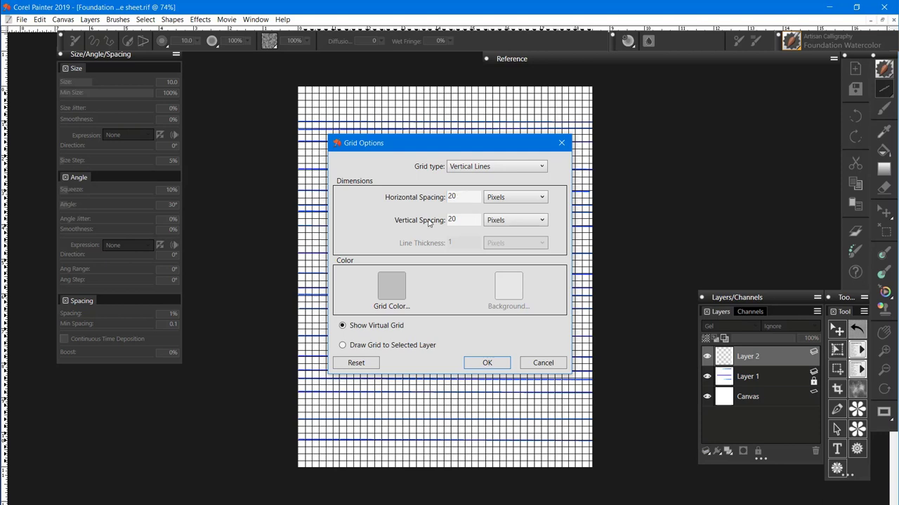
left_click(460, 220)
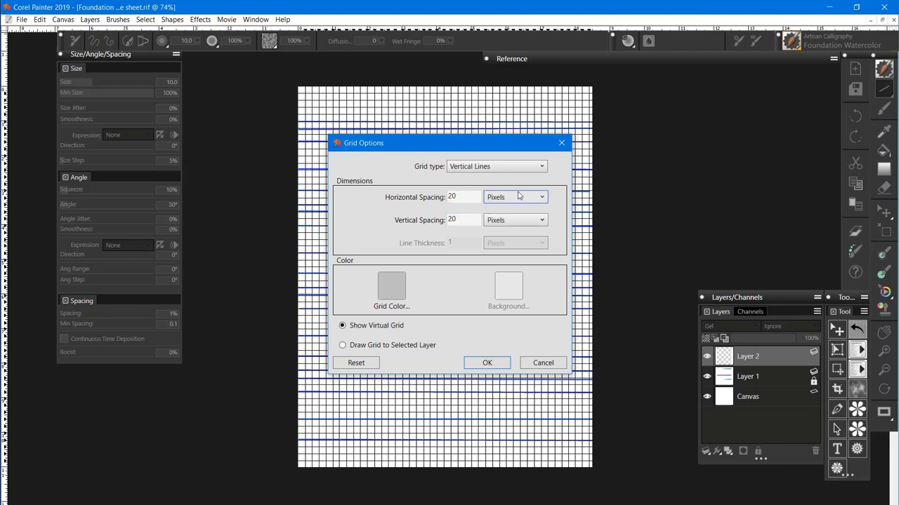
left_click(541, 167)
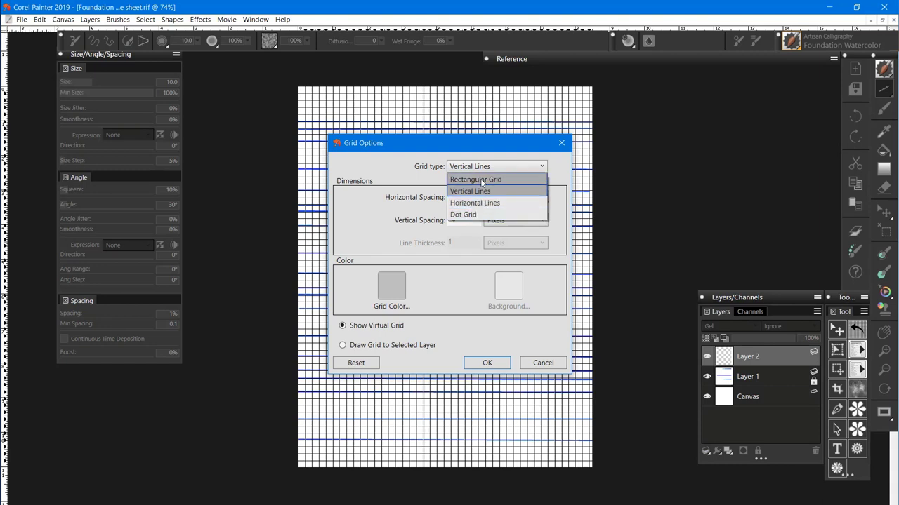
left_click(483, 182)
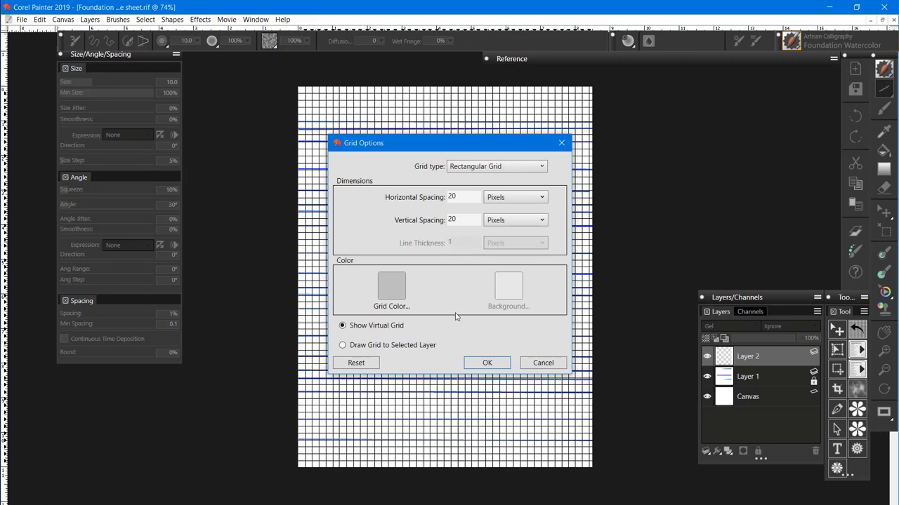
left_click(541, 364)
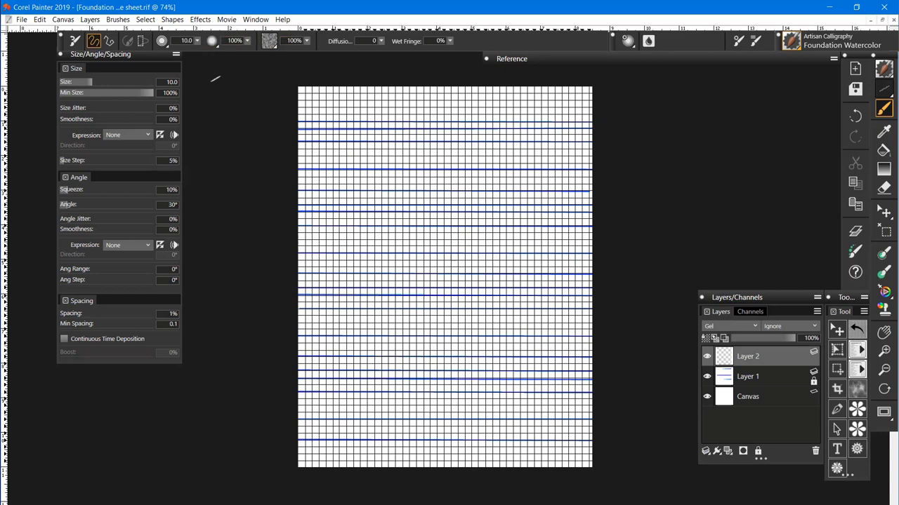
Step: Set the main colour to black on the temporal colour wheel and select the Foundation brush variant
left_click(196, 42)
key("ctrl+alt+1")
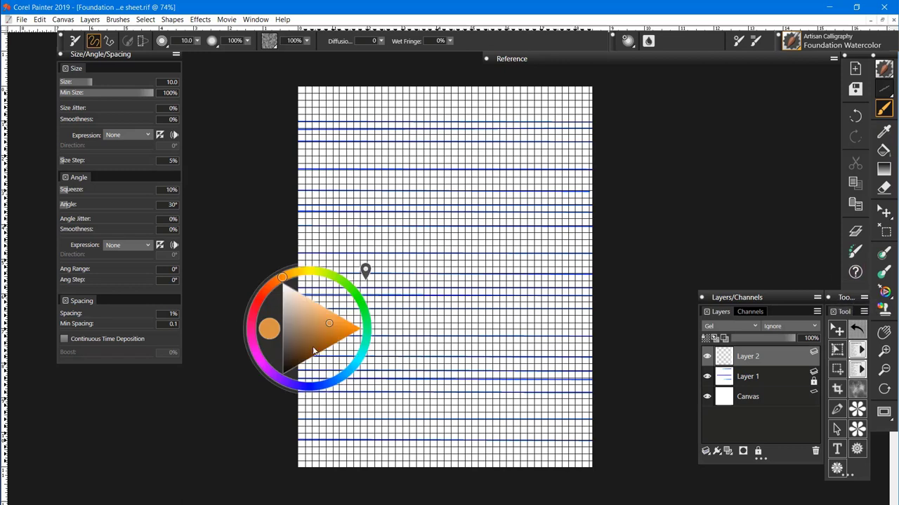
left_click_drag(308, 340, 269, 392)
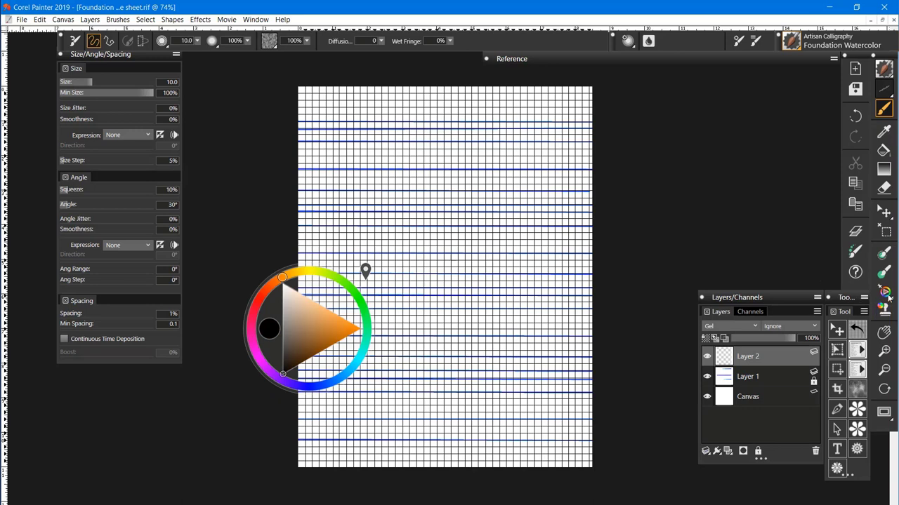
key("Escape")
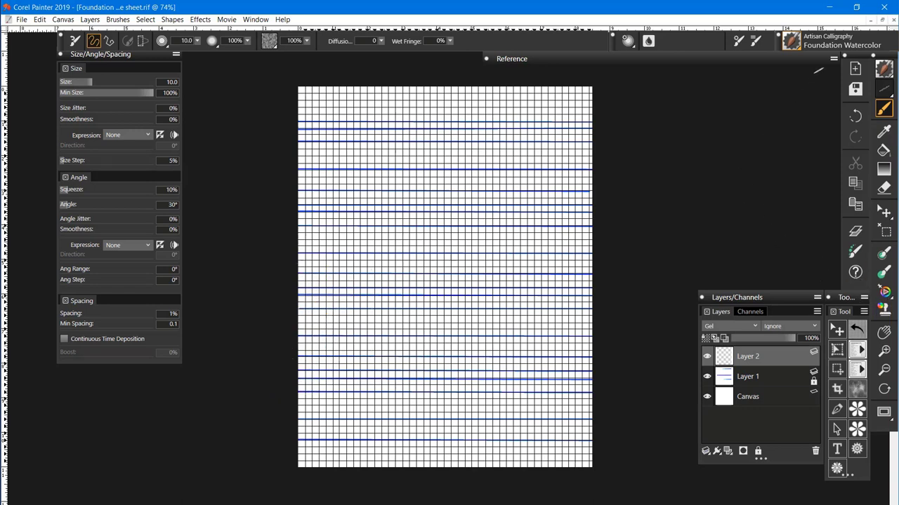
left_click(796, 45)
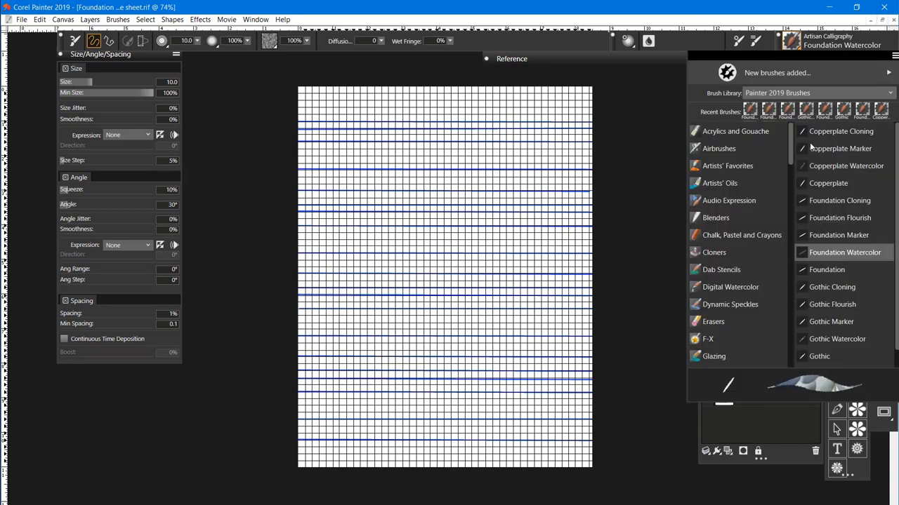
left_click(829, 270)
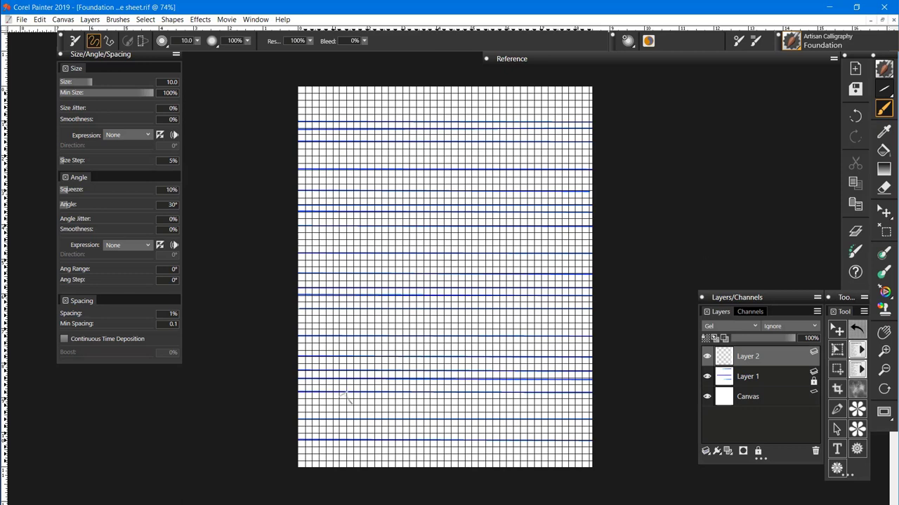
Step: Write the letters "calli" in black Foundation hand between the guide lines in the lower part of the sheet
mouse_move(344, 395)
left_mouse_down()
mouse_move(335, 414)
mouse_move(345, 421)
mouse_move(355, 414)
mouse_move(348, 394)
mouse_move(346, 402)
mouse_move(355, 397)
left_mouse_up()
mouse_move(360, 397)
left_mouse_down()
mouse_move(370, 401)
mouse_move(370, 417)
mouse_move(380, 416)
mouse_move(360, 406)
mouse_move(351, 417)
mouse_move(370, 418)
left_mouse_up()
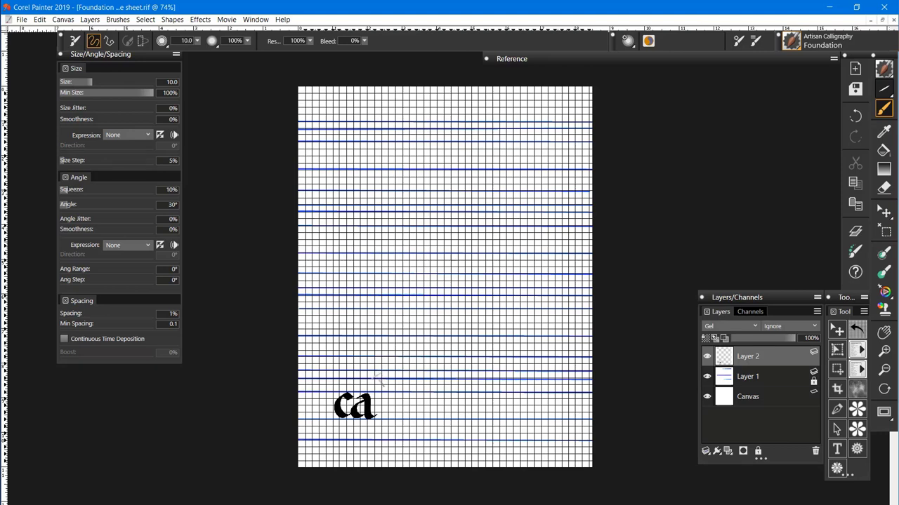
mouse_move(373, 377)
left_mouse_down()
mouse_move(384, 370)
mouse_move(385, 419)
mouse_move(396, 414)
left_mouse_up()
mouse_move(392, 379)
left_mouse_down()
mouse_move(401, 372)
mouse_move(399, 421)
mouse_move(411, 396)
mouse_move(418, 424)
mouse_move(420, 408)
left_mouse_up()
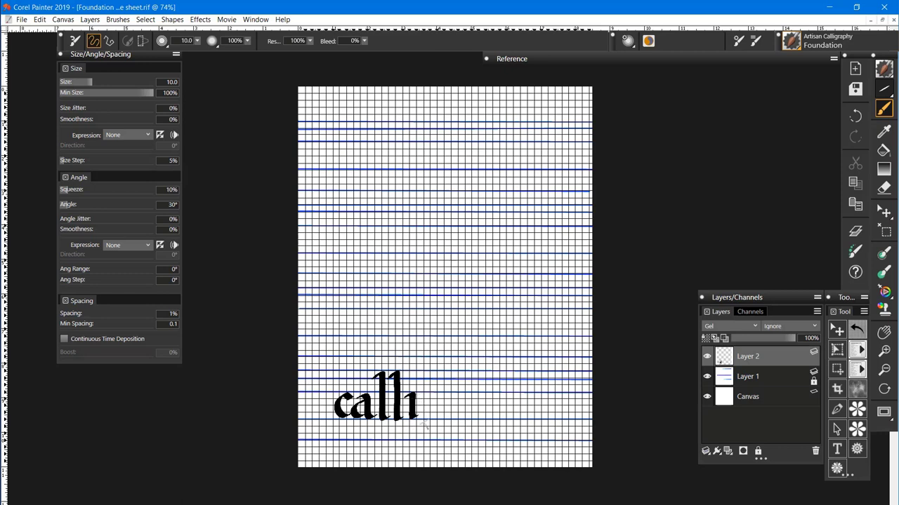
left_click_drag(410, 382, 410, 391)
Step: Continue the word with the letters "gra", giving the g a looped descender below the baseline
mouse_move(426, 396)
left_mouse_down()
mouse_move(442, 412)
mouse_move(429, 400)
mouse_move(443, 406)
mouse_move(437, 417)
mouse_move(447, 400)
mouse_move(435, 418)
mouse_move(443, 439)
mouse_move(432, 441)
mouse_move(440, 435)
left_mouse_up()
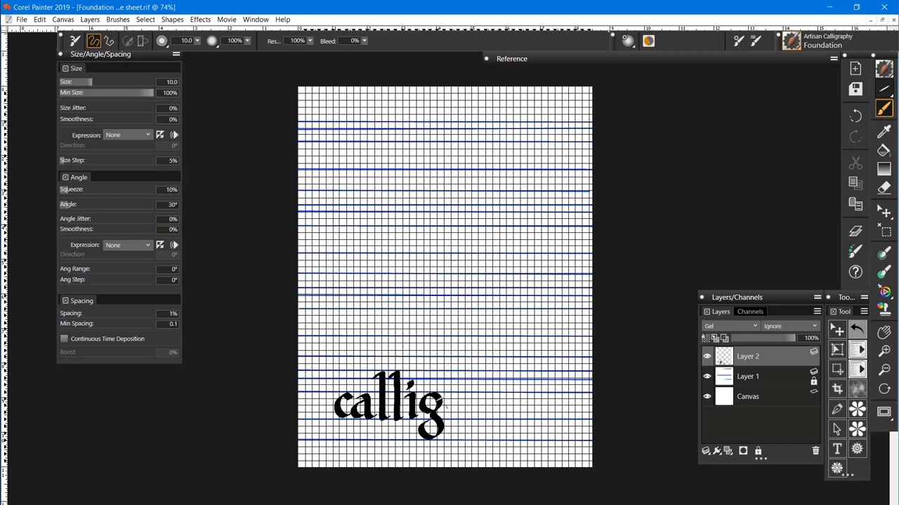
left_click_drag(433, 396, 446, 395)
mouse_move(449, 392)
left_mouse_down()
mouse_move(452, 422)
mouse_move(461, 395)
left_mouse_up()
key("v")
key("Escape")
mouse_move(466, 395)
left_mouse_down()
mouse_move(482, 397)
mouse_move(487, 423)
mouse_move(465, 415)
mouse_move(483, 414)
left_mouse_up()
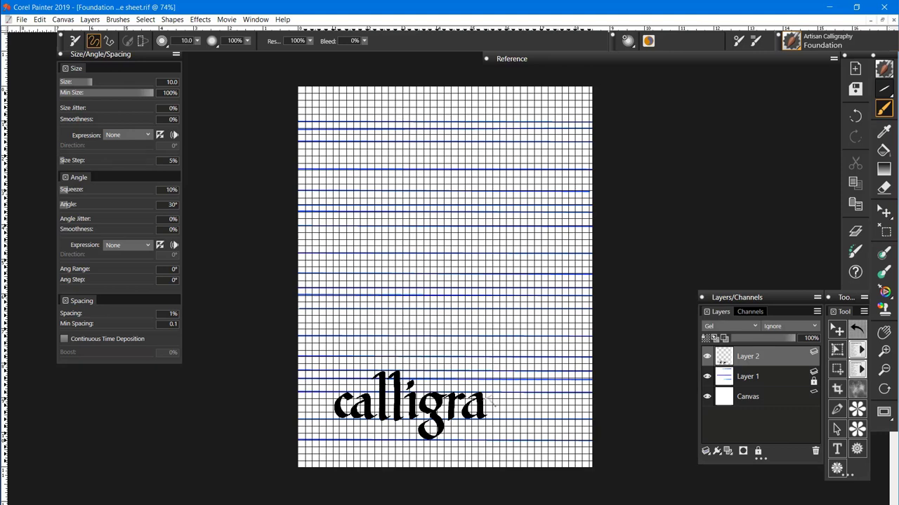
Step: Complete the word with the letters "phy" in black Foundation hand, giving the p and y descenders and the h an ascender
mouse_move(489, 394)
left_mouse_down()
mouse_move(495, 437)
mouse_move(504, 436)
left_mouse_up()
mouse_move(491, 401)
left_mouse_down()
mouse_move(509, 394)
mouse_move(501, 424)
mouse_move(509, 400)
left_mouse_up()
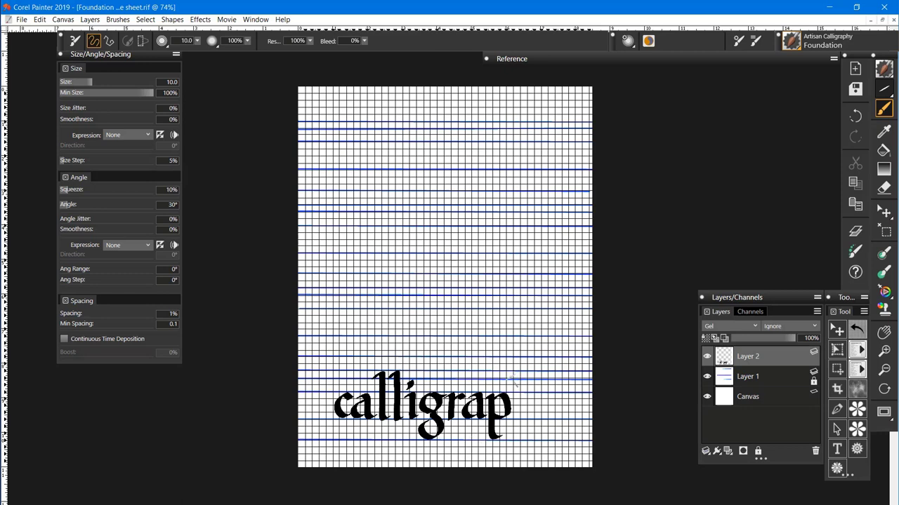
mouse_move(513, 382)
left_mouse_down()
mouse_move(516, 373)
mouse_move(518, 422)
left_mouse_up()
key("grave")
mouse_move(521, 406)
left_mouse_down()
mouse_move(533, 394)
mouse_move(532, 422)
left_mouse_up()
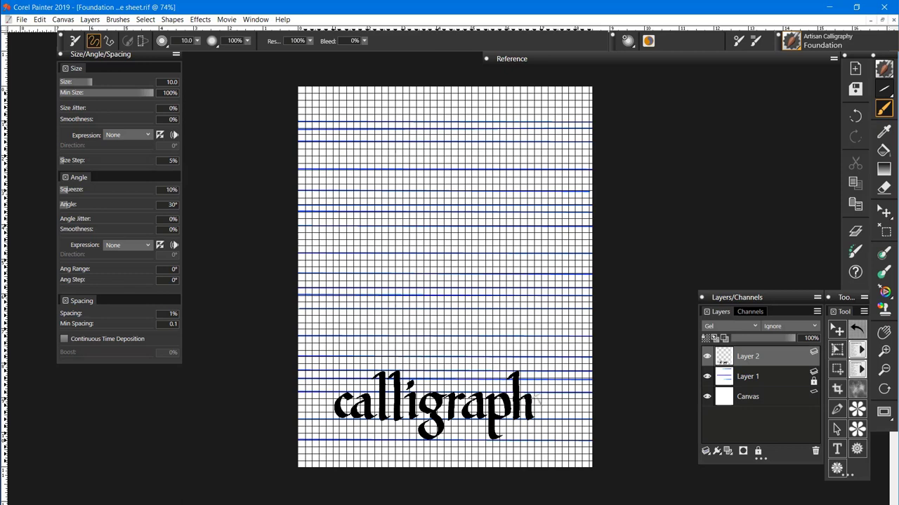
mouse_move(538, 399)
left_mouse_down()
mouse_move(551, 425)
mouse_move(563, 385)
mouse_move(543, 429)
left_mouse_up()
key("grave")
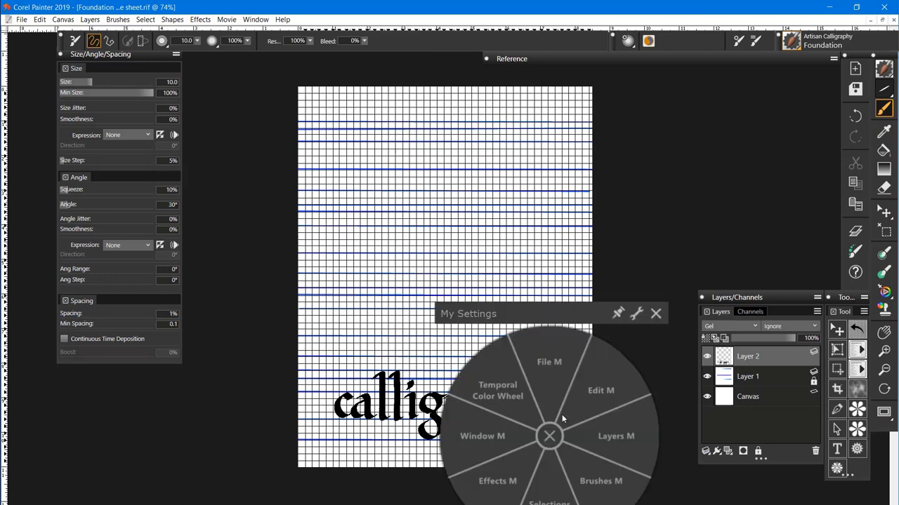
key("grave")
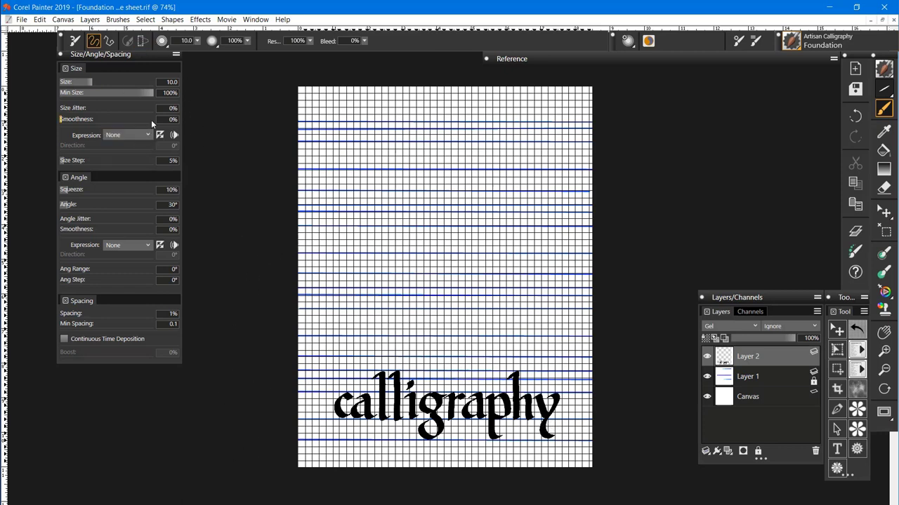
Step: View the finished examples My birthday_005.rif and Haiku - Feature Image.psd, hiding the layers list to uncover the haiku's full text
left_click(255, 20)
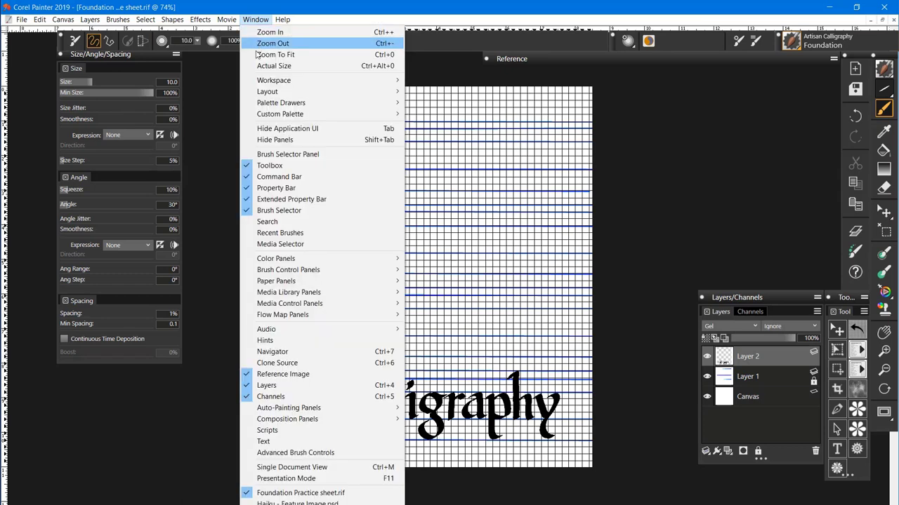
left_click(295, 503)
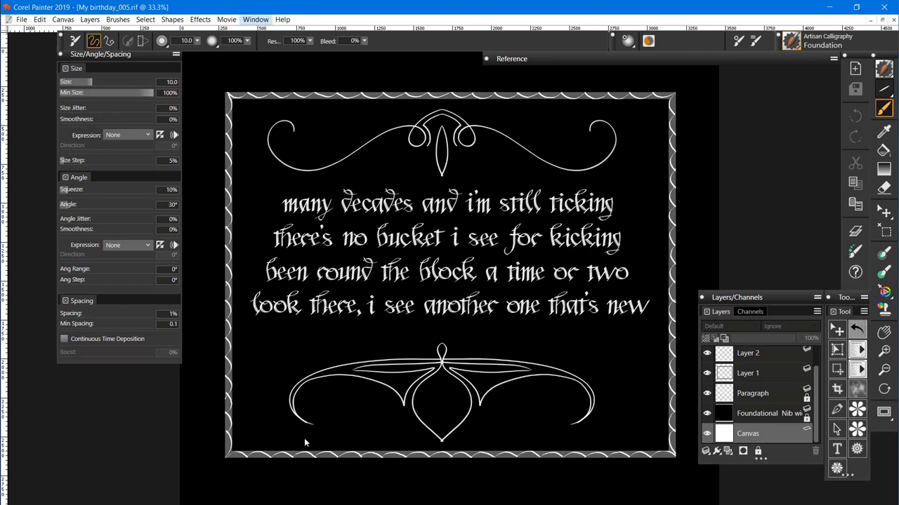
key("alt+w")
left_click(307, 503)
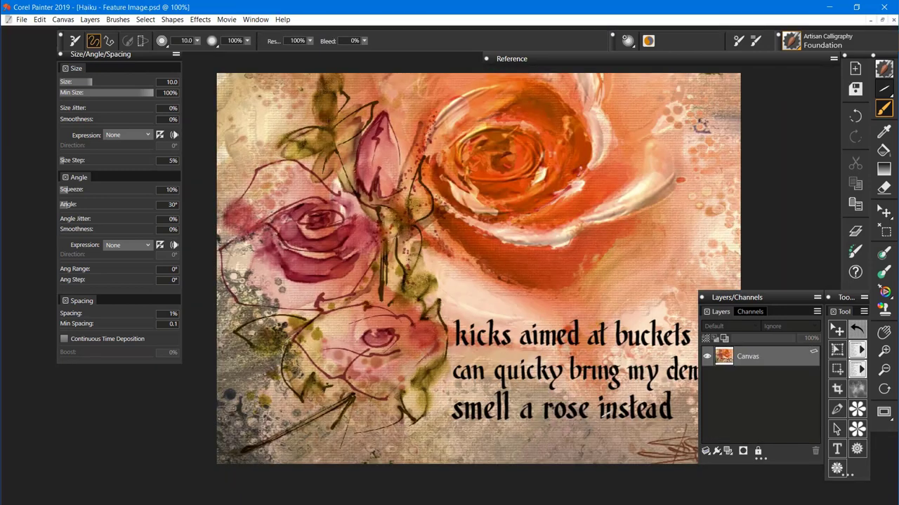
left_click(856, 233)
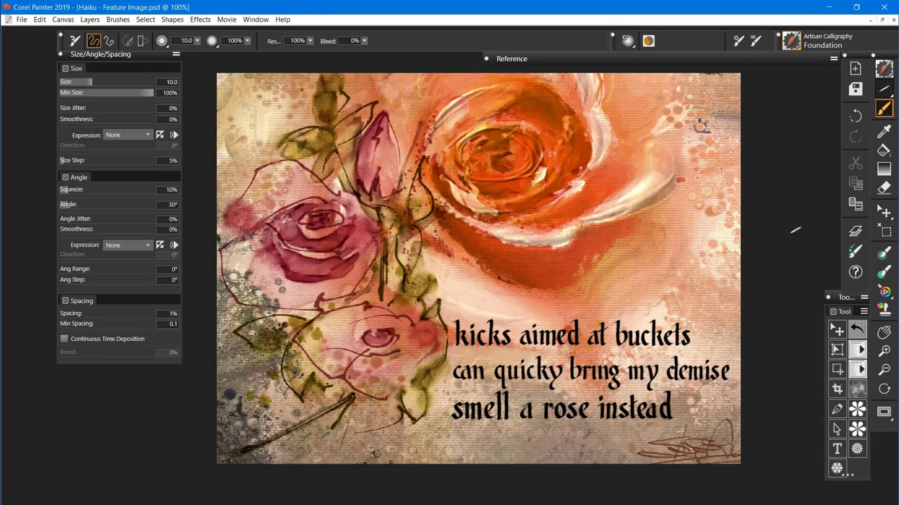